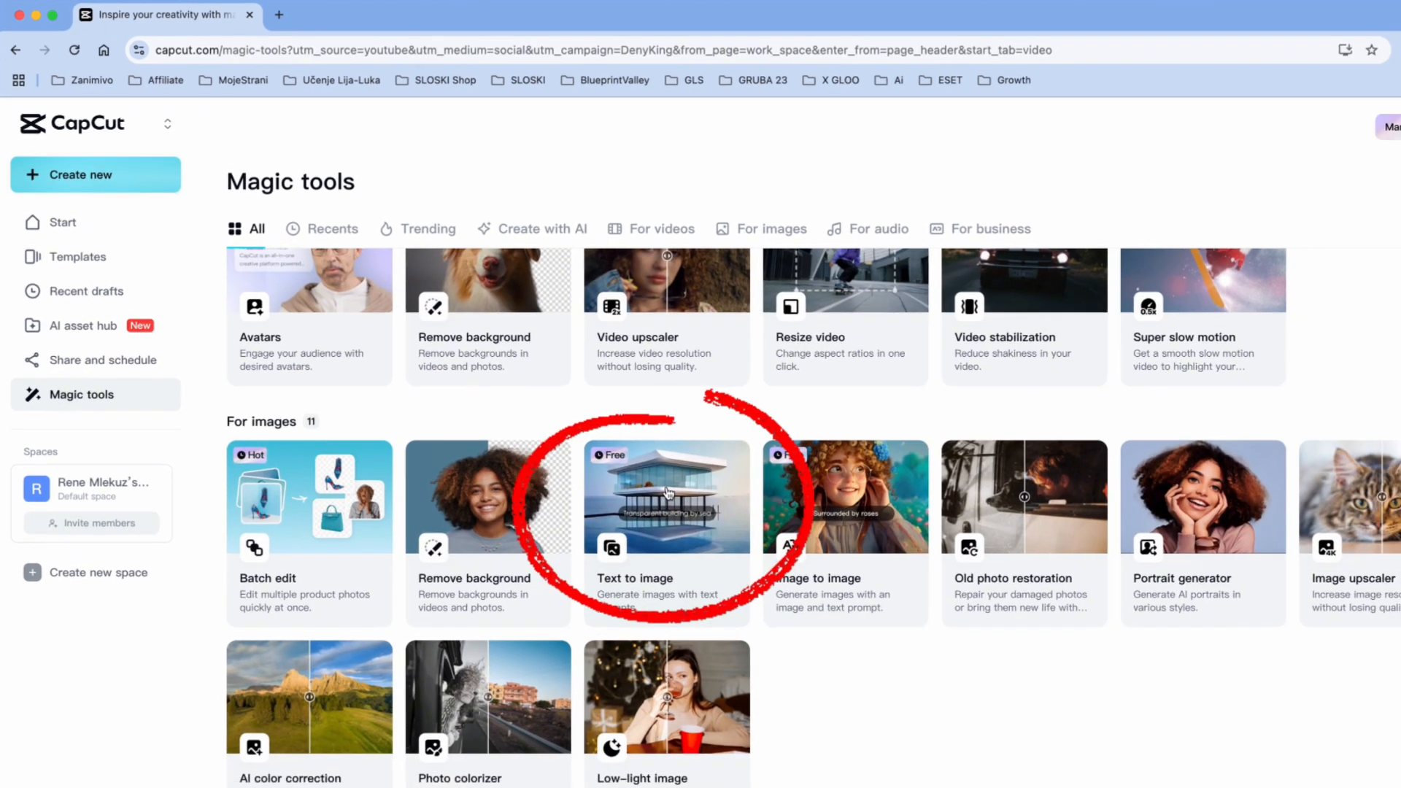
- Generate landscape text-to-image pictures from "Create a scary scenery of a graveyard at the sunset" and request images similar to the lower-right result
{"action": "left_click", "coordinate": [704, 519]}
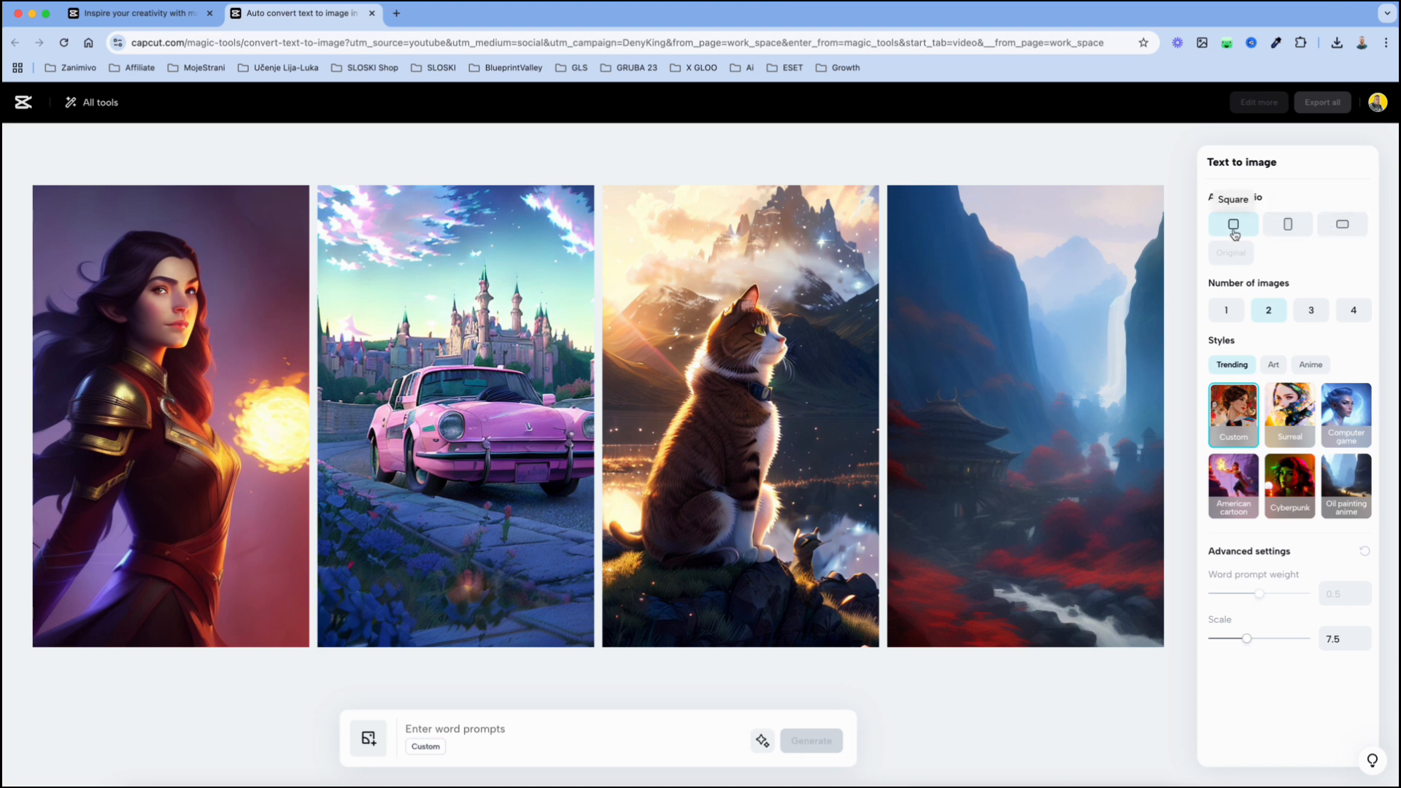
{"action": "left_click", "coordinate": [1339, 227]}
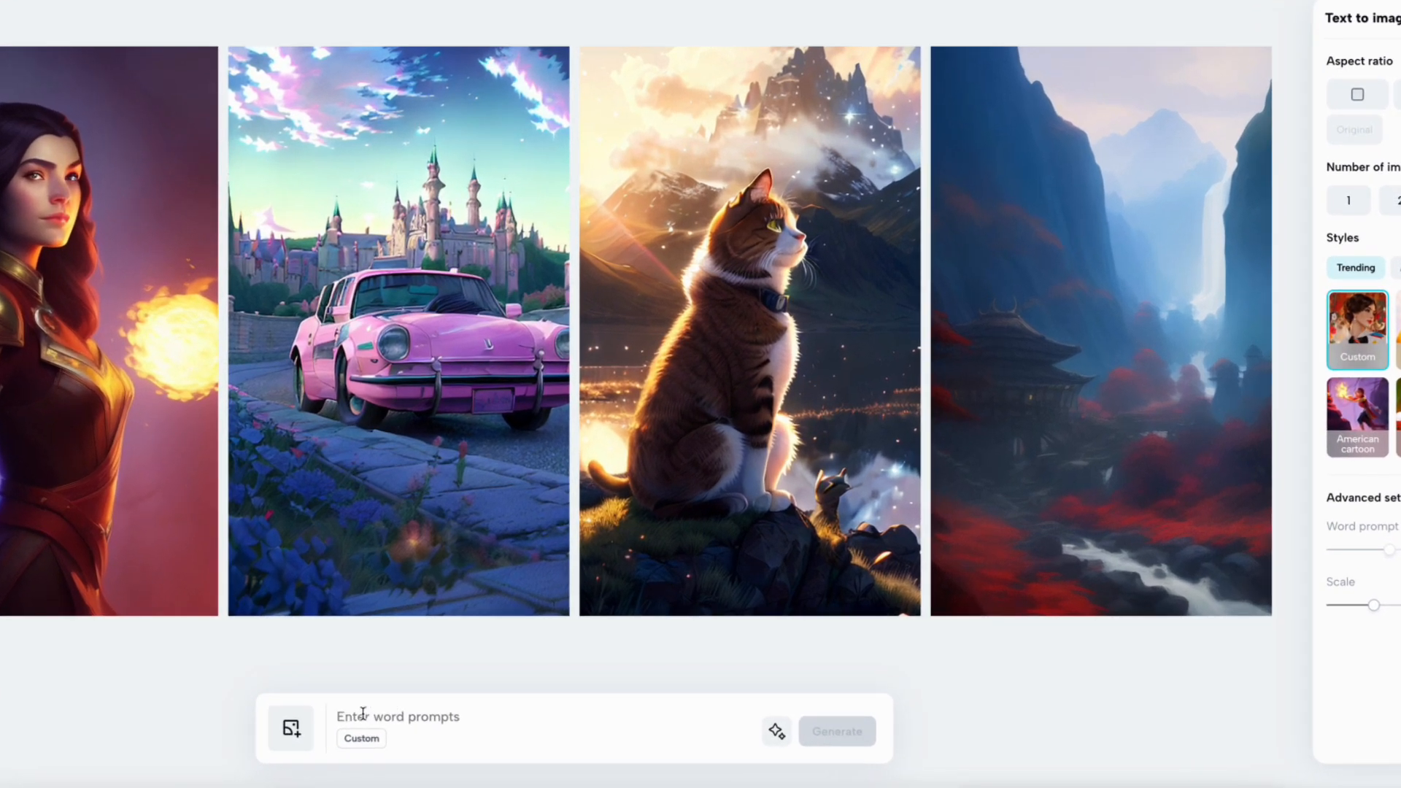
{"action": "type", "text": "Create a scary scenery of a graveyard at the sunset"}
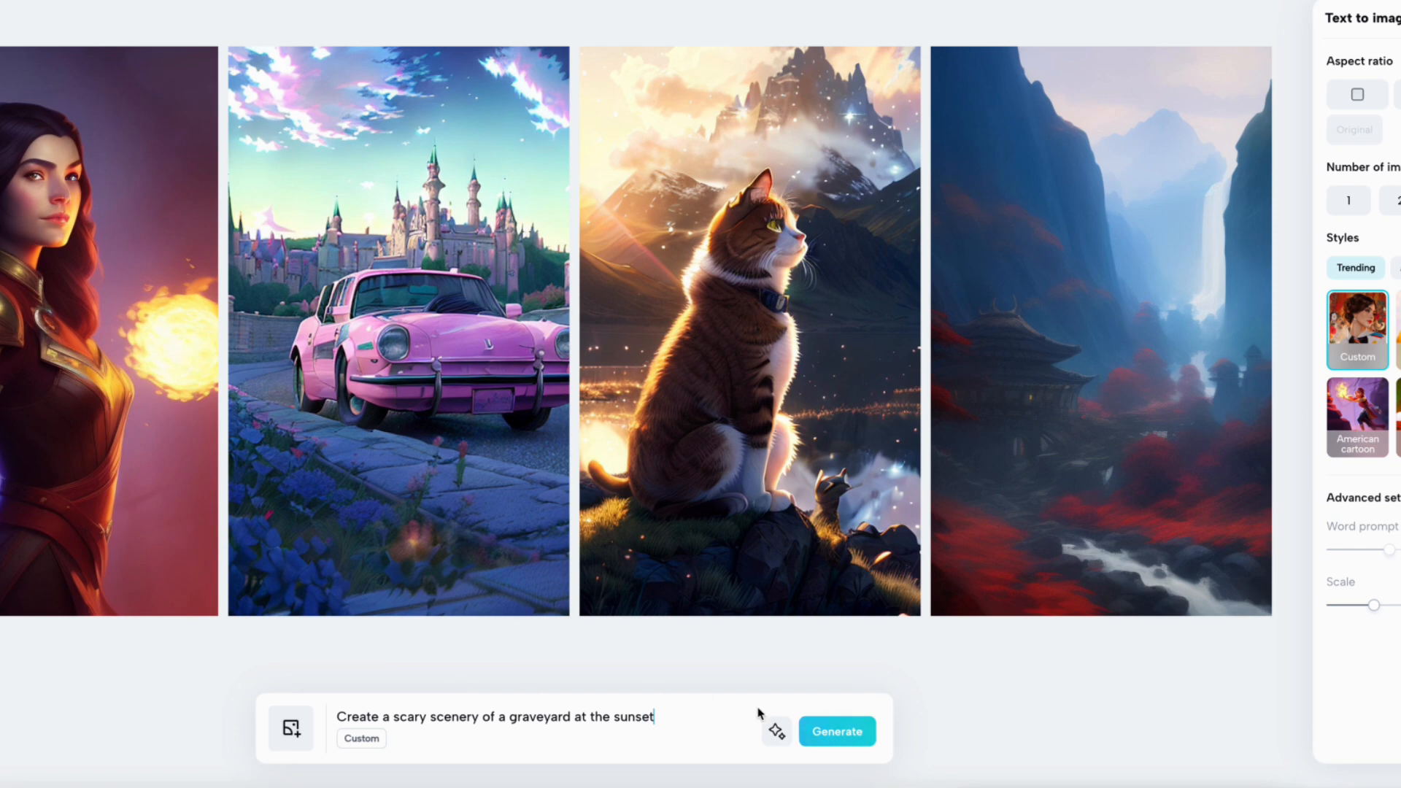
{"action": "left_click", "coordinate": [837, 732]}
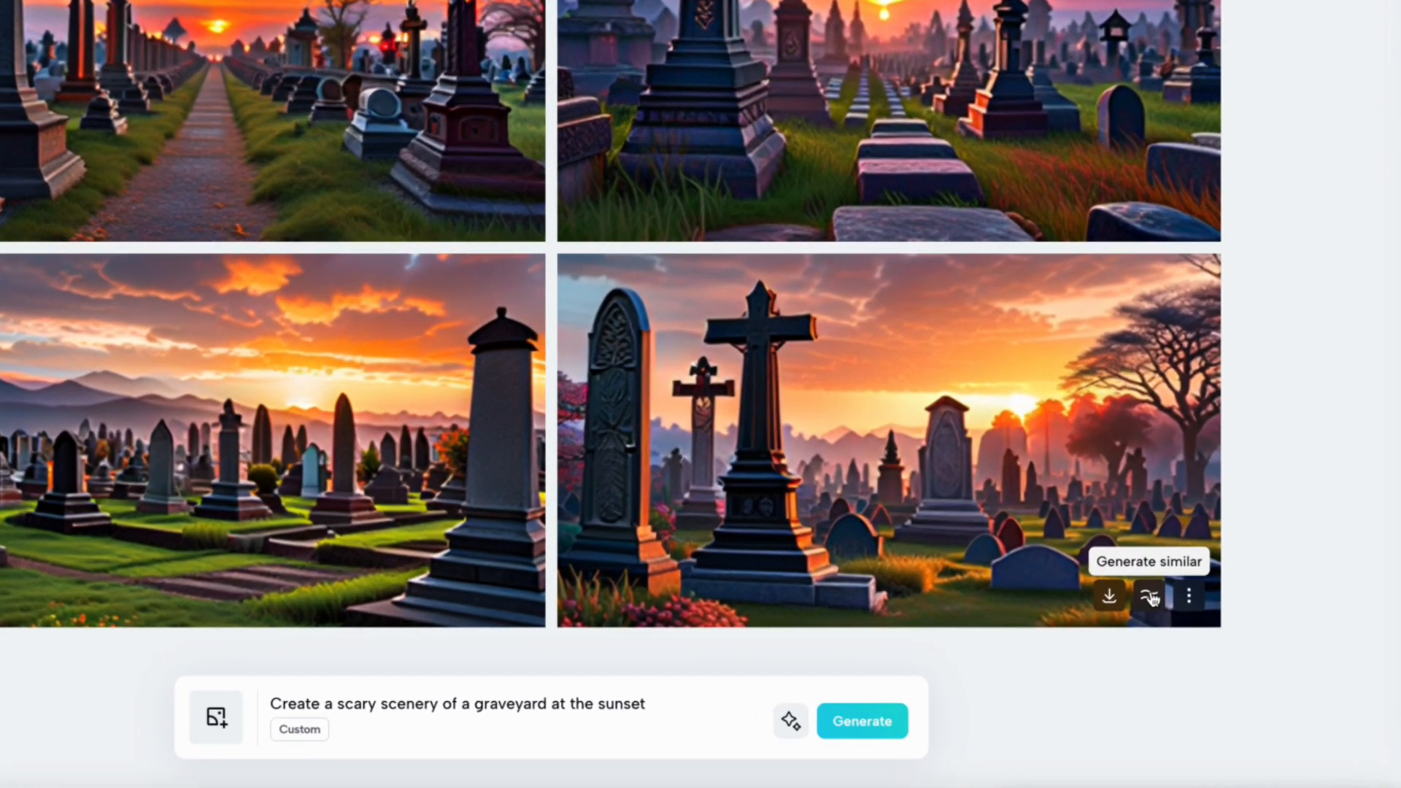
{"action": "left_click", "coordinate": [1152, 597]}
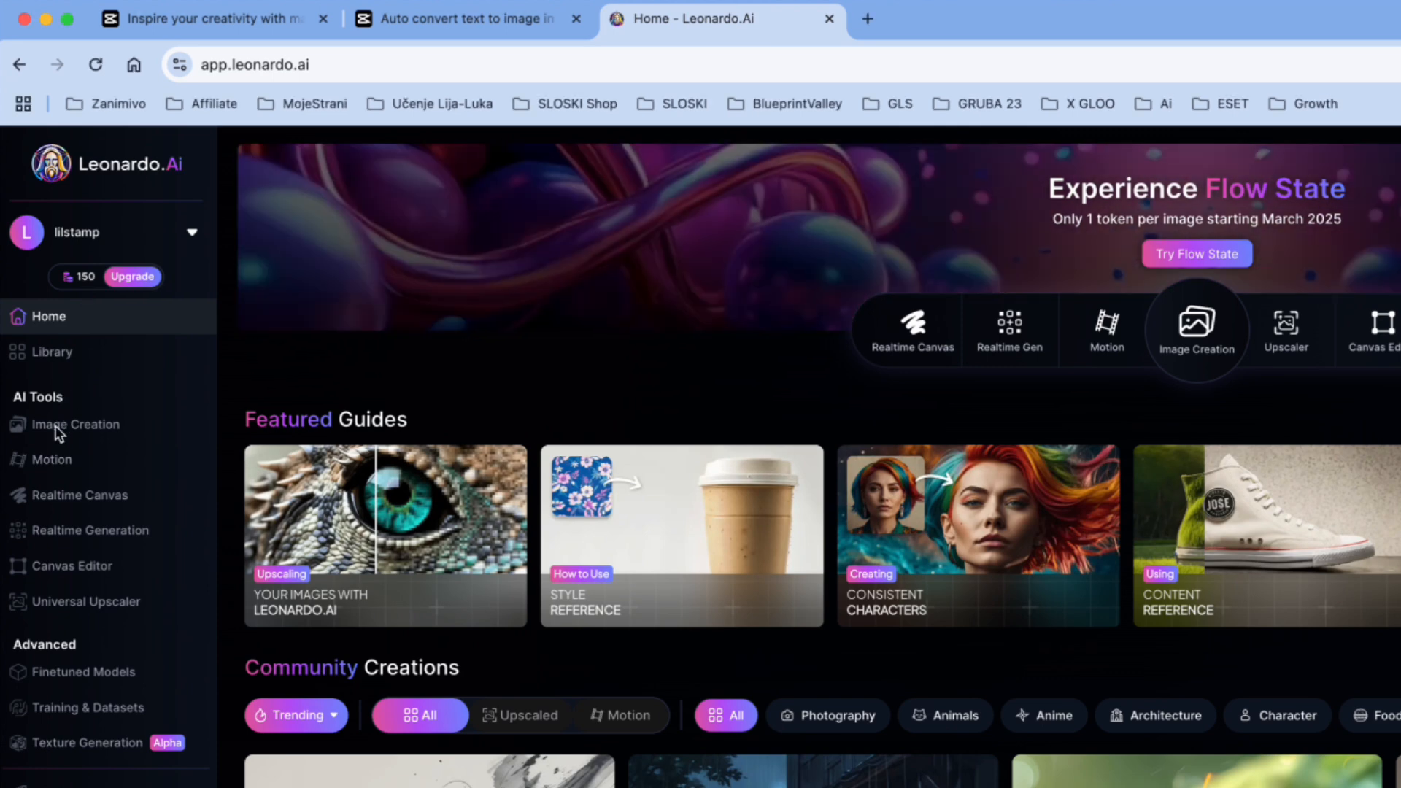
- Generate images in Leonardo.Ai's Image Creation from the prompt "Create a scary scenery of a graveyard at the sunset"
{"action": "left_click", "coordinate": [15, 424]}
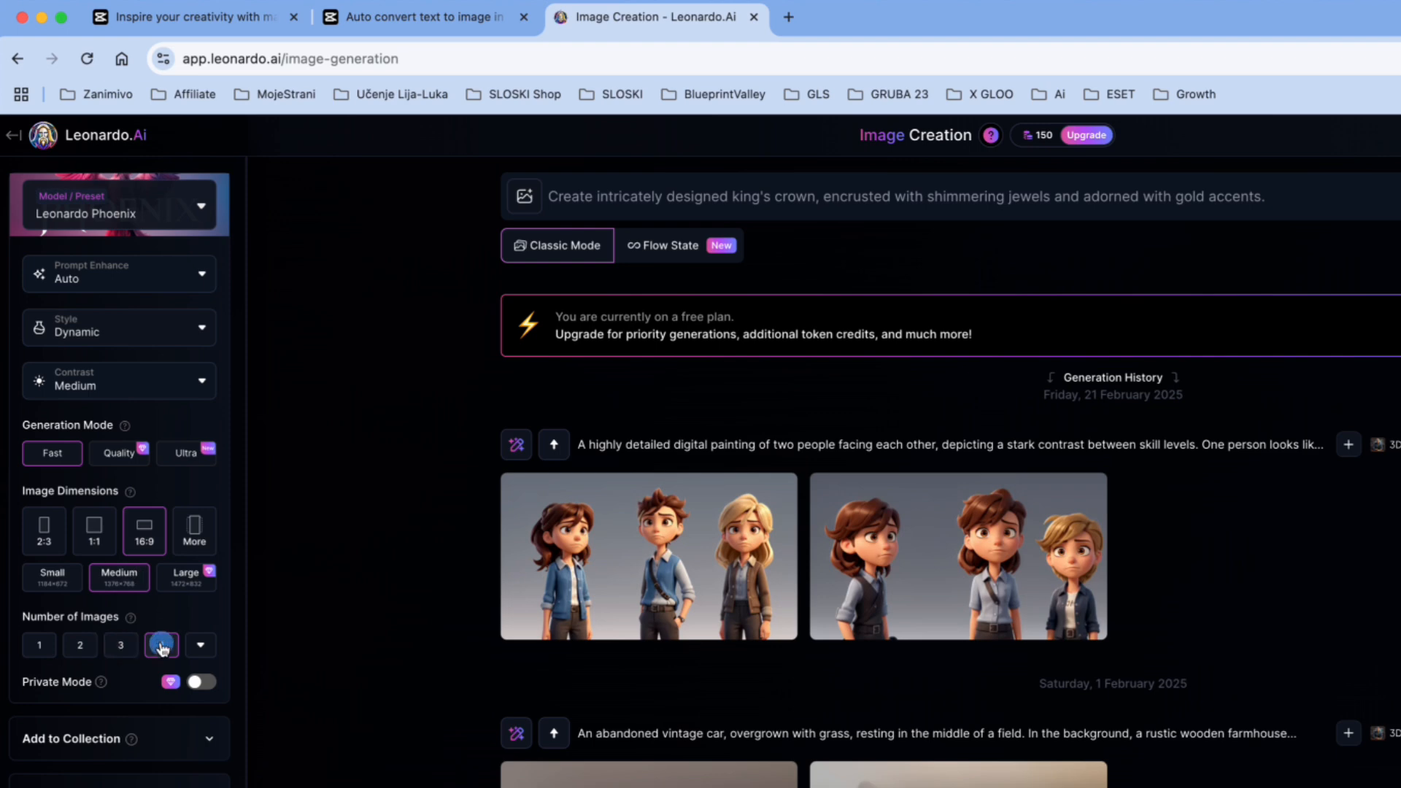
{"action": "left_click_drag", "start_coordinate": [1277, 195], "coordinate": [542, 194]}
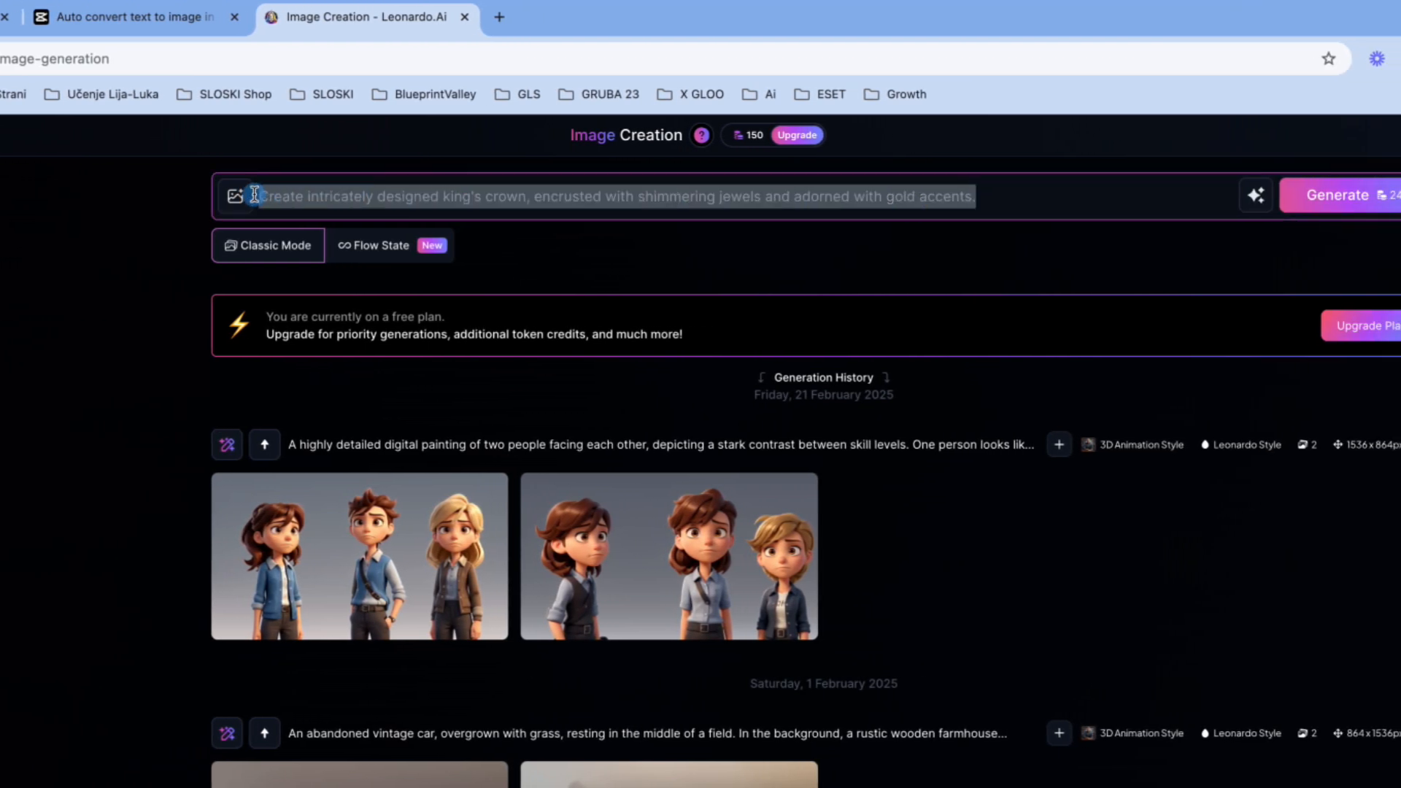
{"action": "type", "text": "Create a scary scenery of a graveyard at the sunset"}
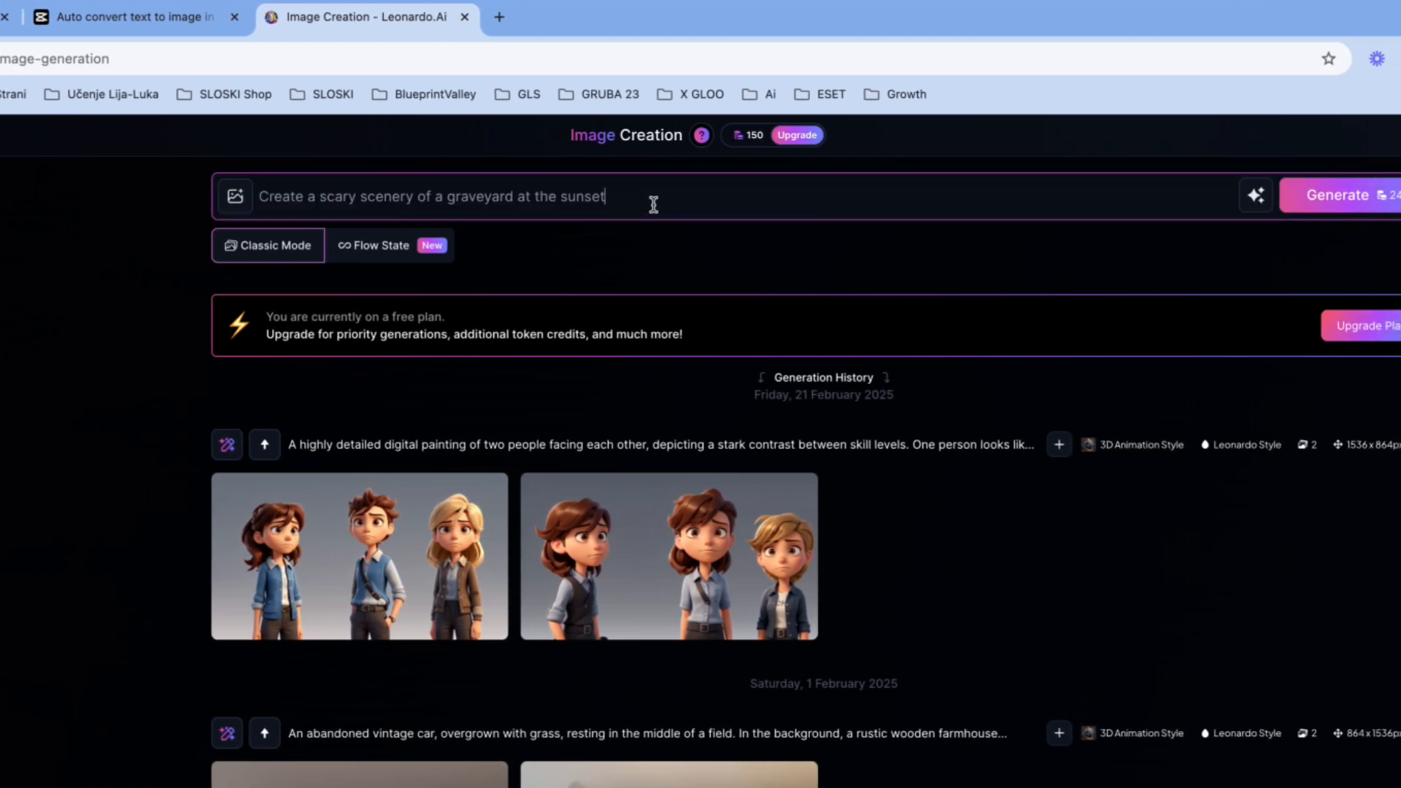
{"action": "left_click", "coordinate": [1339, 195]}
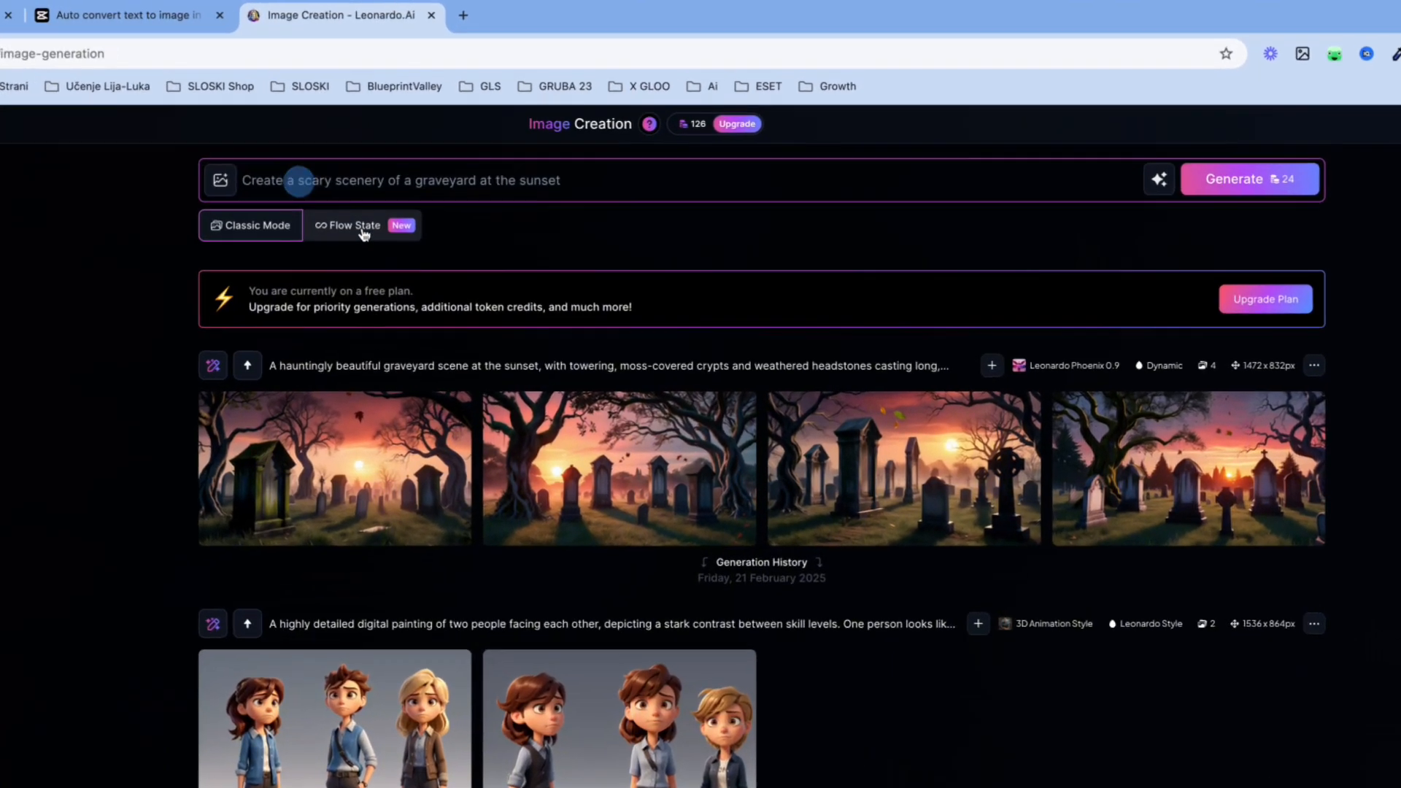
- Generate images from the revised prompt "Create a dark scary scenery of a graveyard at night" and download the first result
{"action": "left_click", "coordinate": [423, 139]}
{"action": "type", "text": "dark"}
{"action": "left_click_drag", "start_coordinate": [472, 209], "coordinate": [548, 209]}
{"action": "type", "text": "night"}
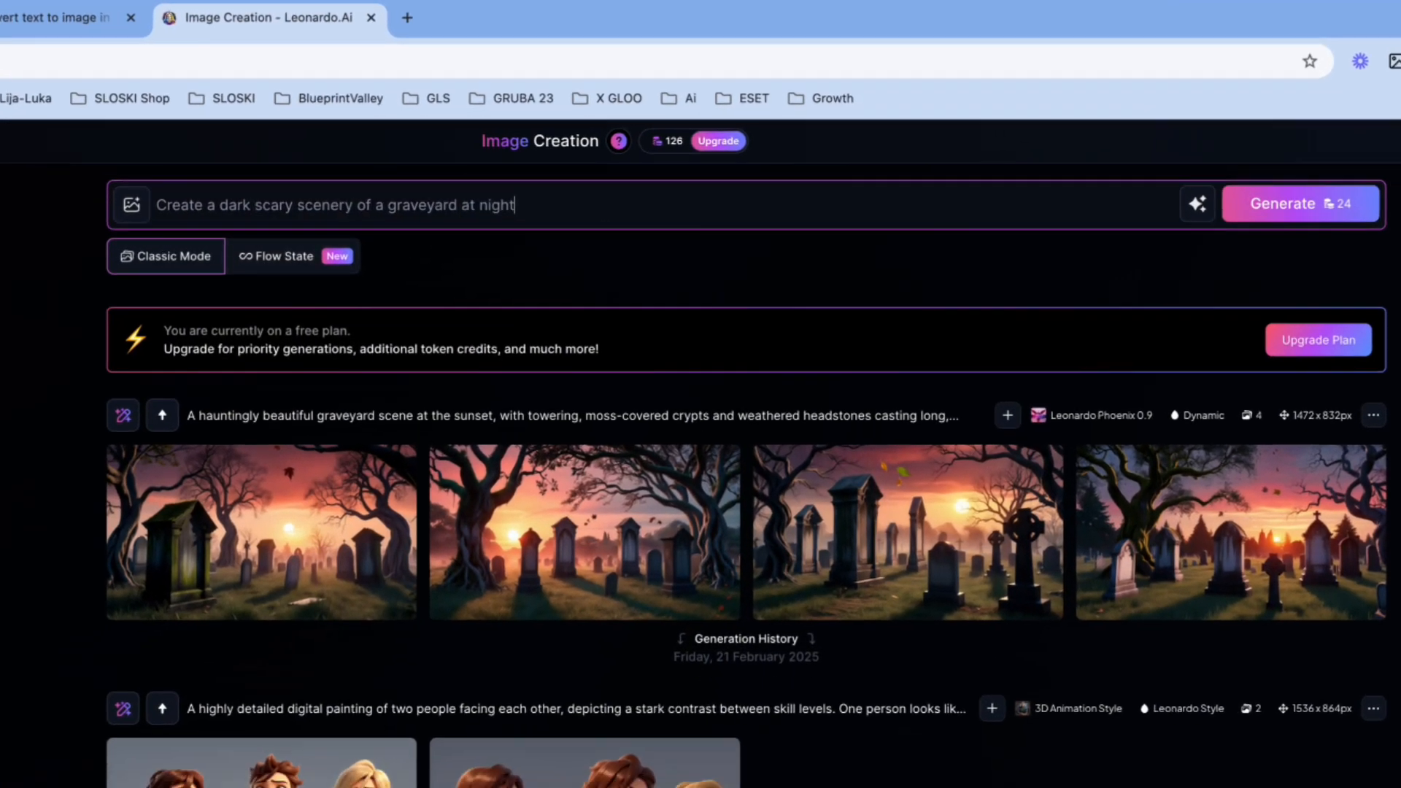
{"action": "left_click", "coordinate": [1277, 208]}
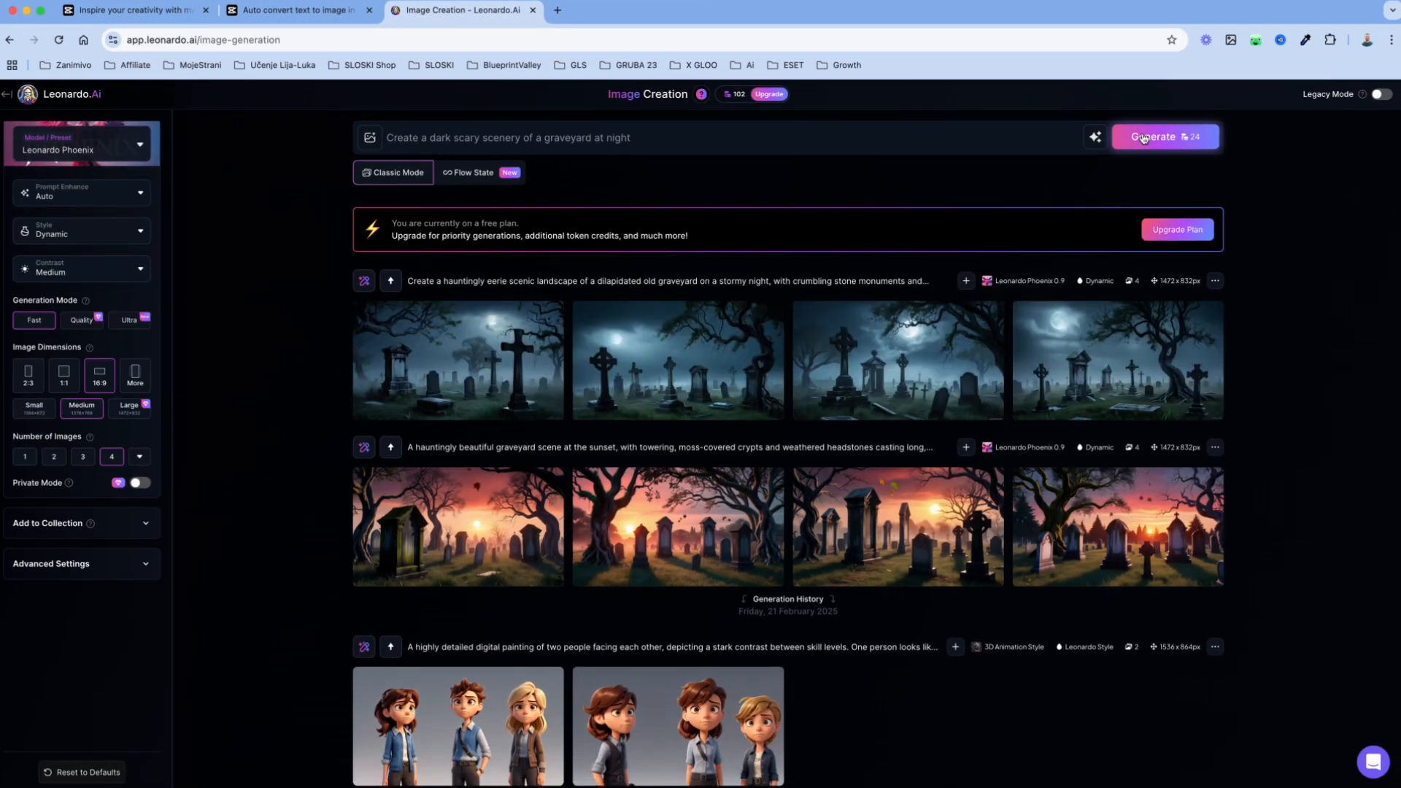
{"action": "mouse_move", "coordinate": [503, 359]}
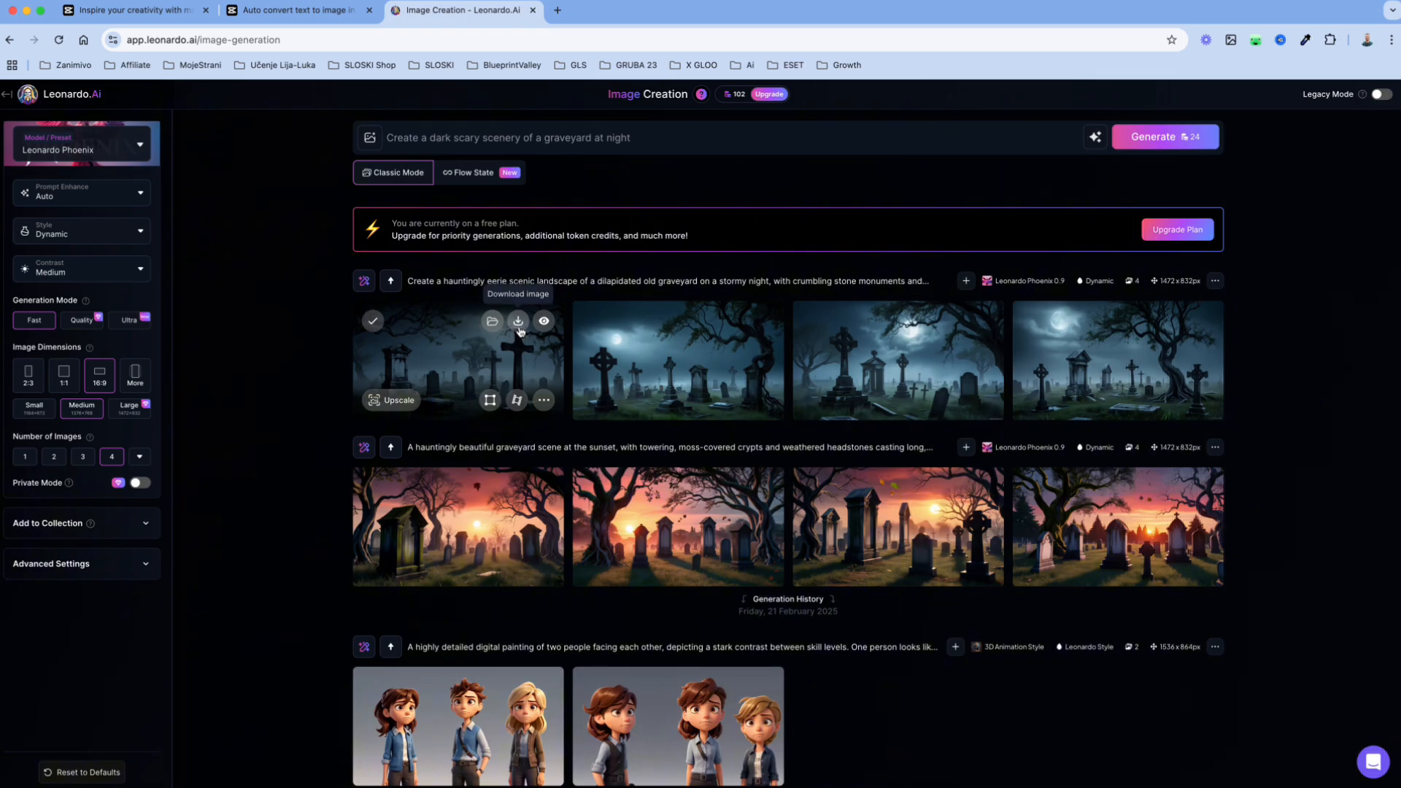
{"action": "left_click", "coordinate": [518, 324]}
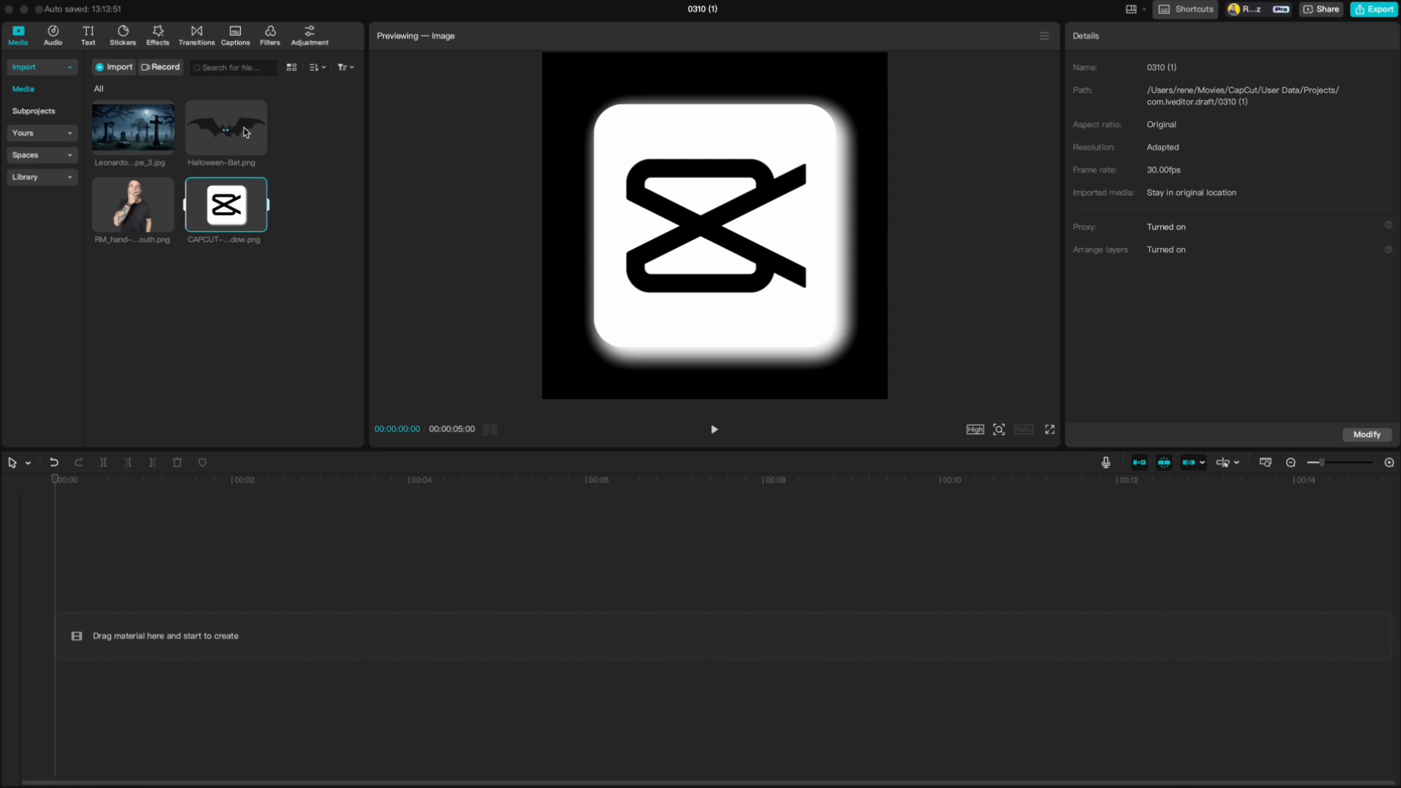
{"action": "left_click", "coordinate": [122, 35]}
{"action": "left_click", "coordinate": [42, 89]}
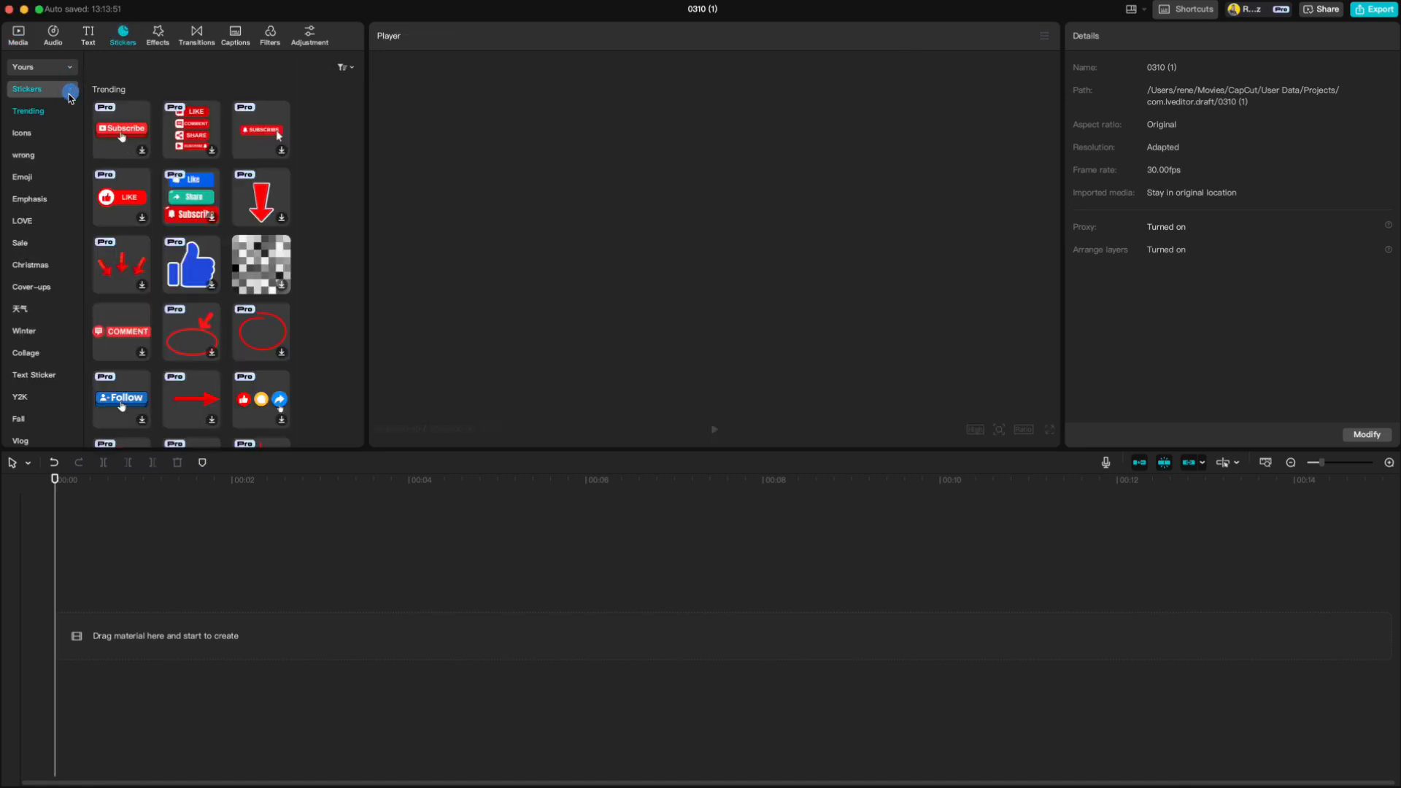
{"action": "left_click", "coordinate": [32, 134]}
{"action": "left_click", "coordinate": [29, 155]}
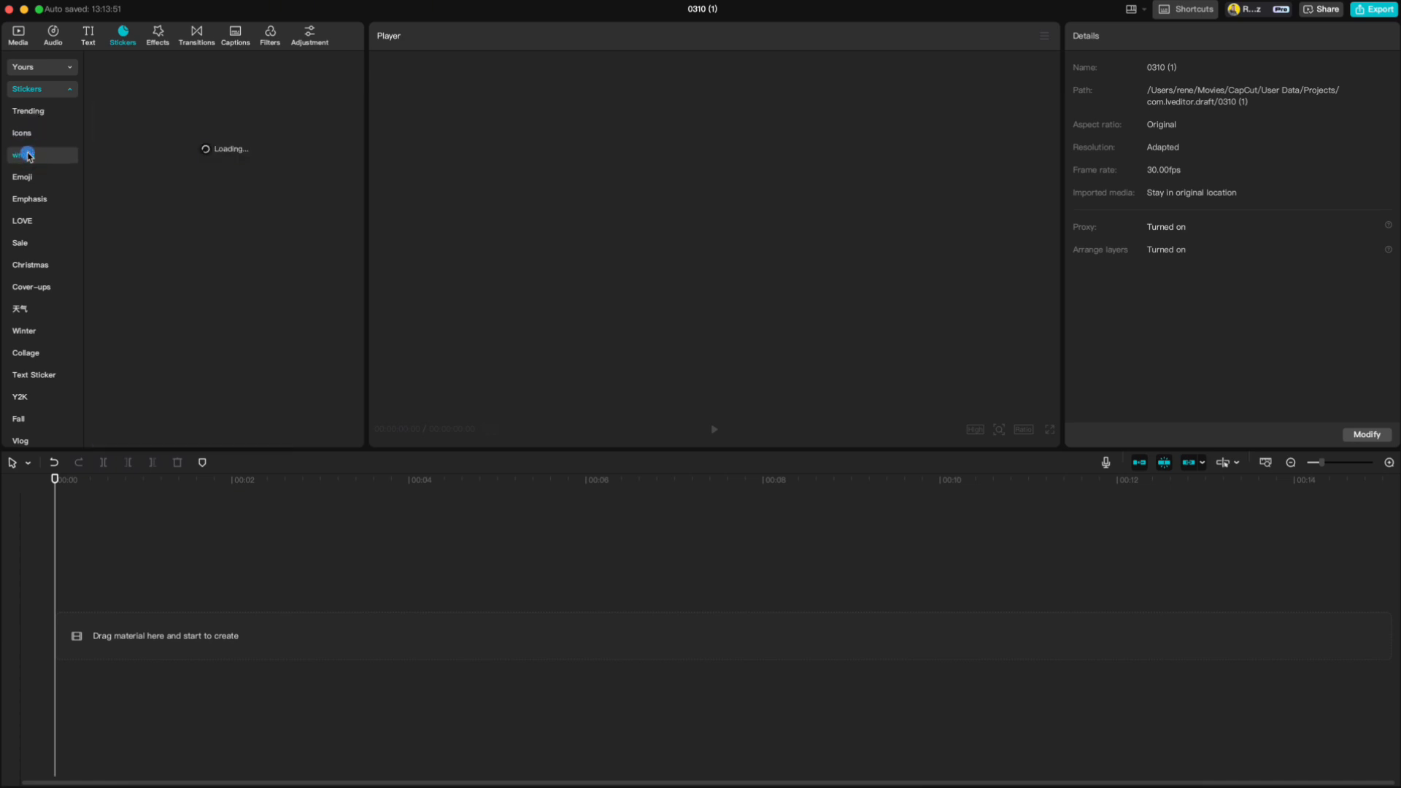
{"action": "left_click", "coordinate": [40, 67]}
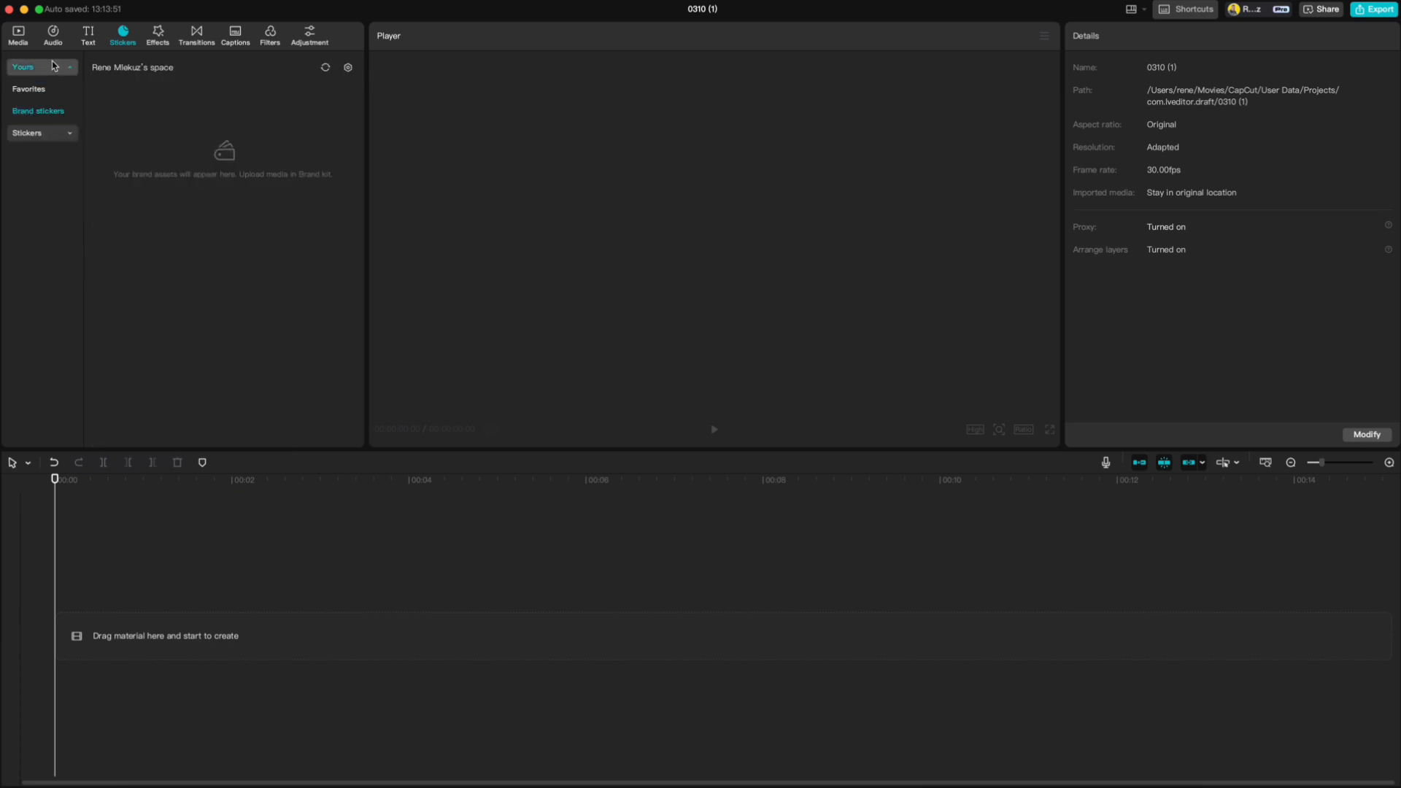
- Layer RM_hand-on-mouth.png above the Leonardo graveyard background on the timeline and move the man to about X 1326, Y -56
{"action": "left_click", "coordinate": [21, 35]}
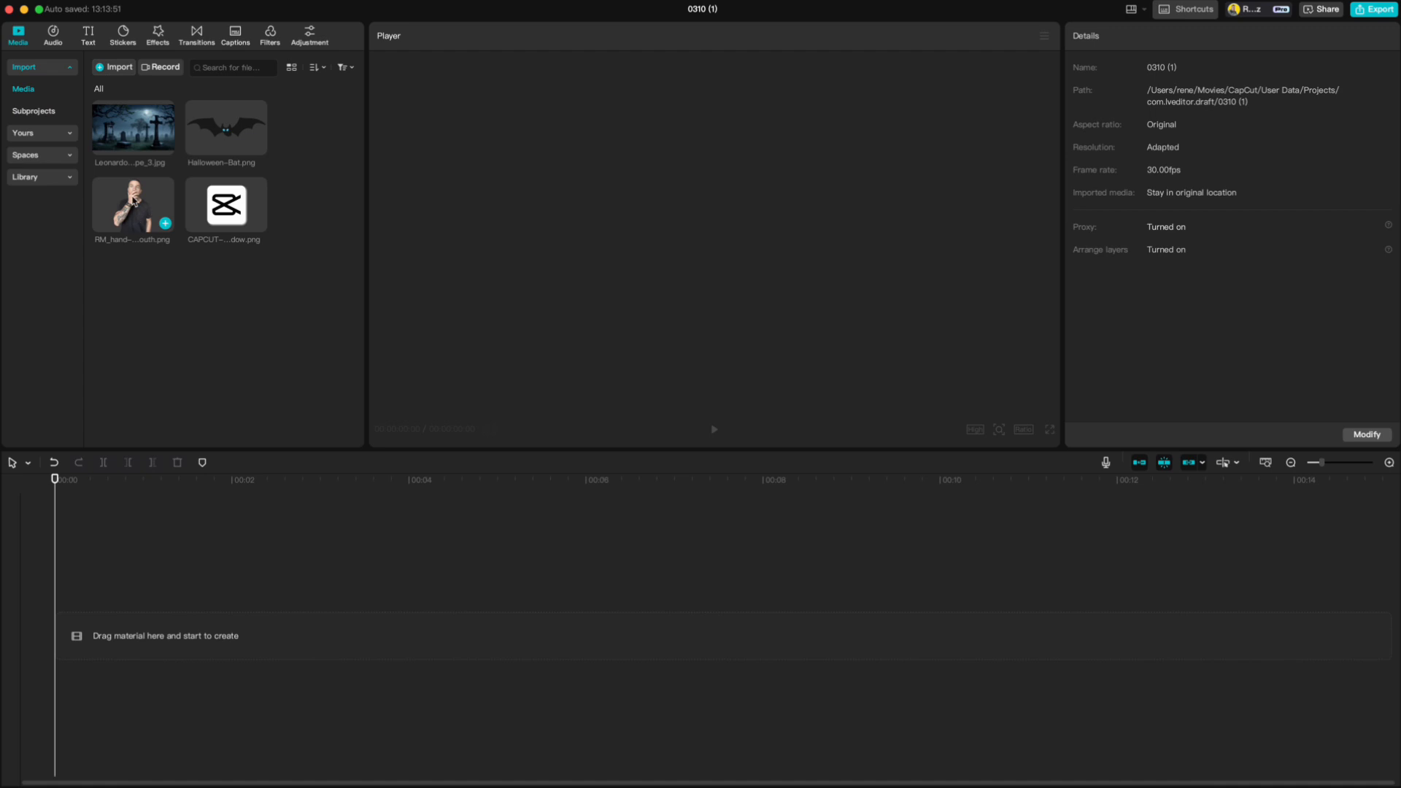
{"action": "left_click", "coordinate": [164, 147]}
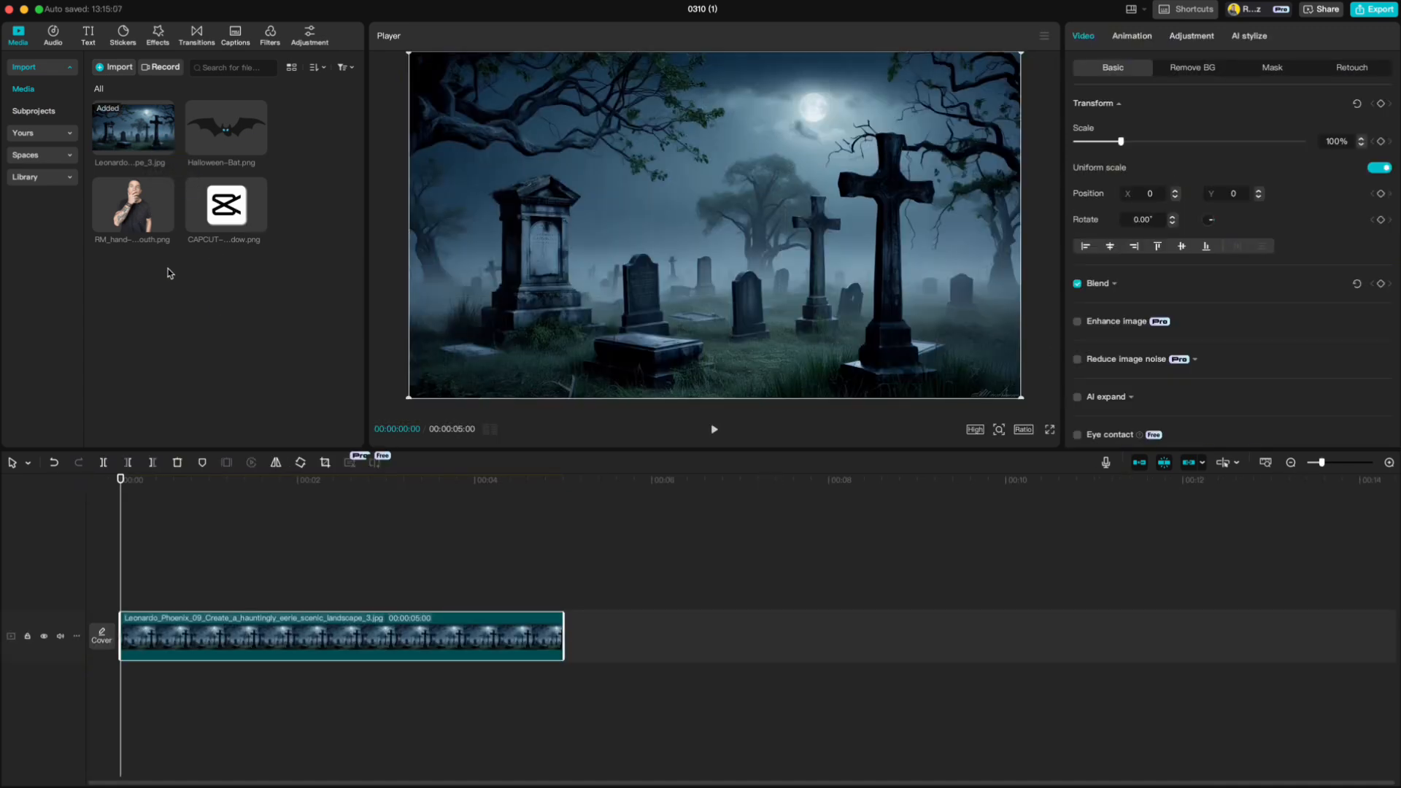
{"action": "left_click_drag", "start_coordinate": [135, 217], "coordinate": [122, 584]}
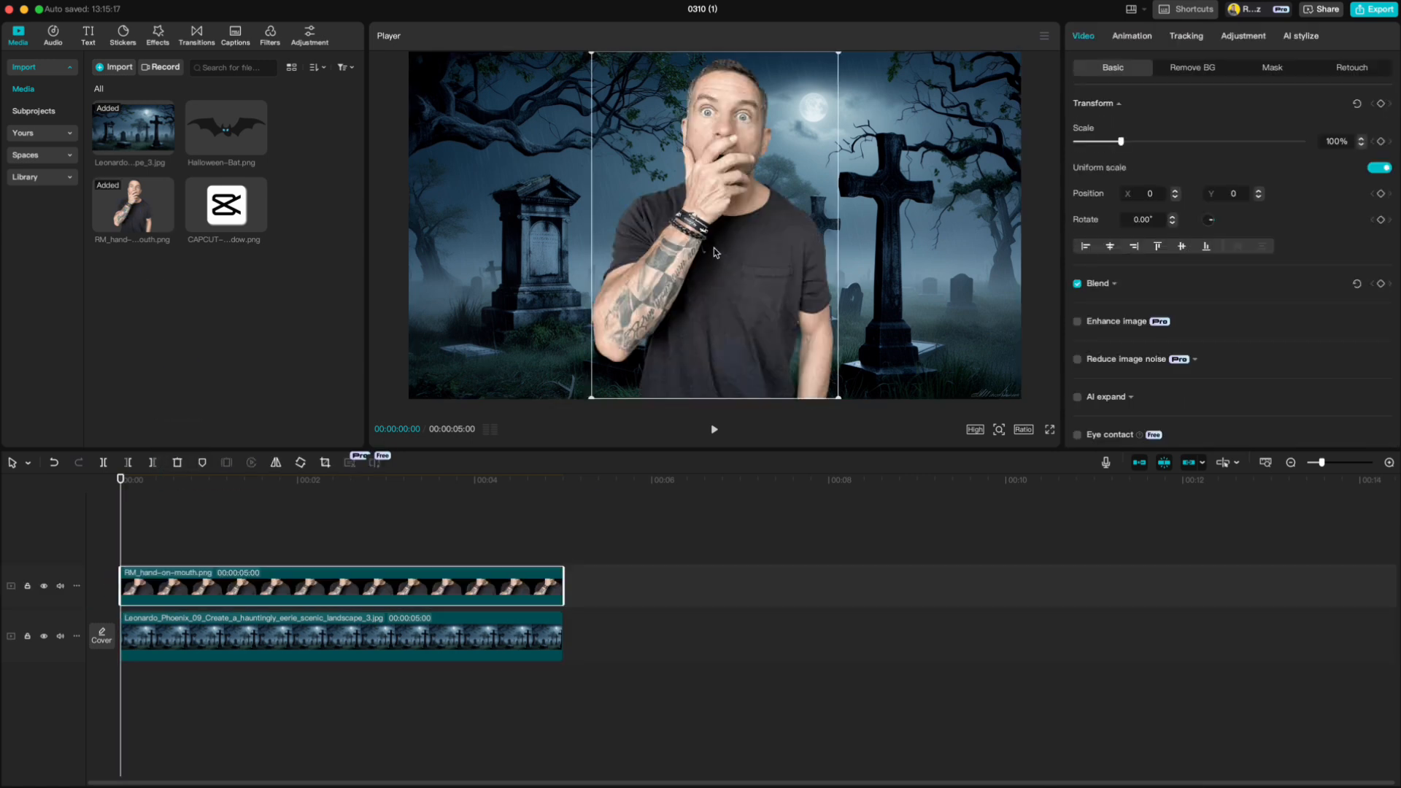
{"action": "left_click_drag", "start_coordinate": [747, 314], "coordinate": [947, 237]}
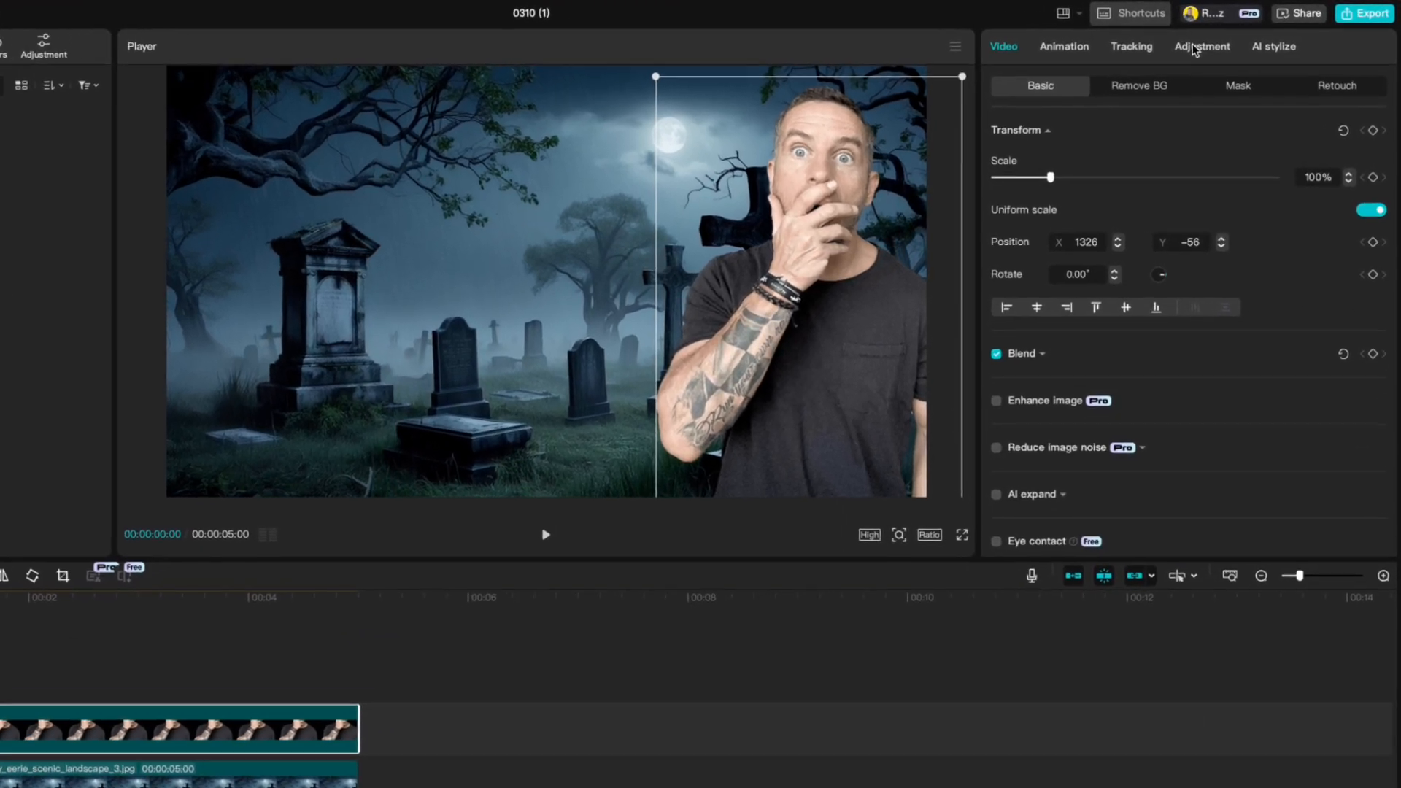
- Adjust the man's image to Temp -13, Exposure -11, Contrast 5 and Highlight -24
{"action": "left_click", "coordinate": [1237, 37]}
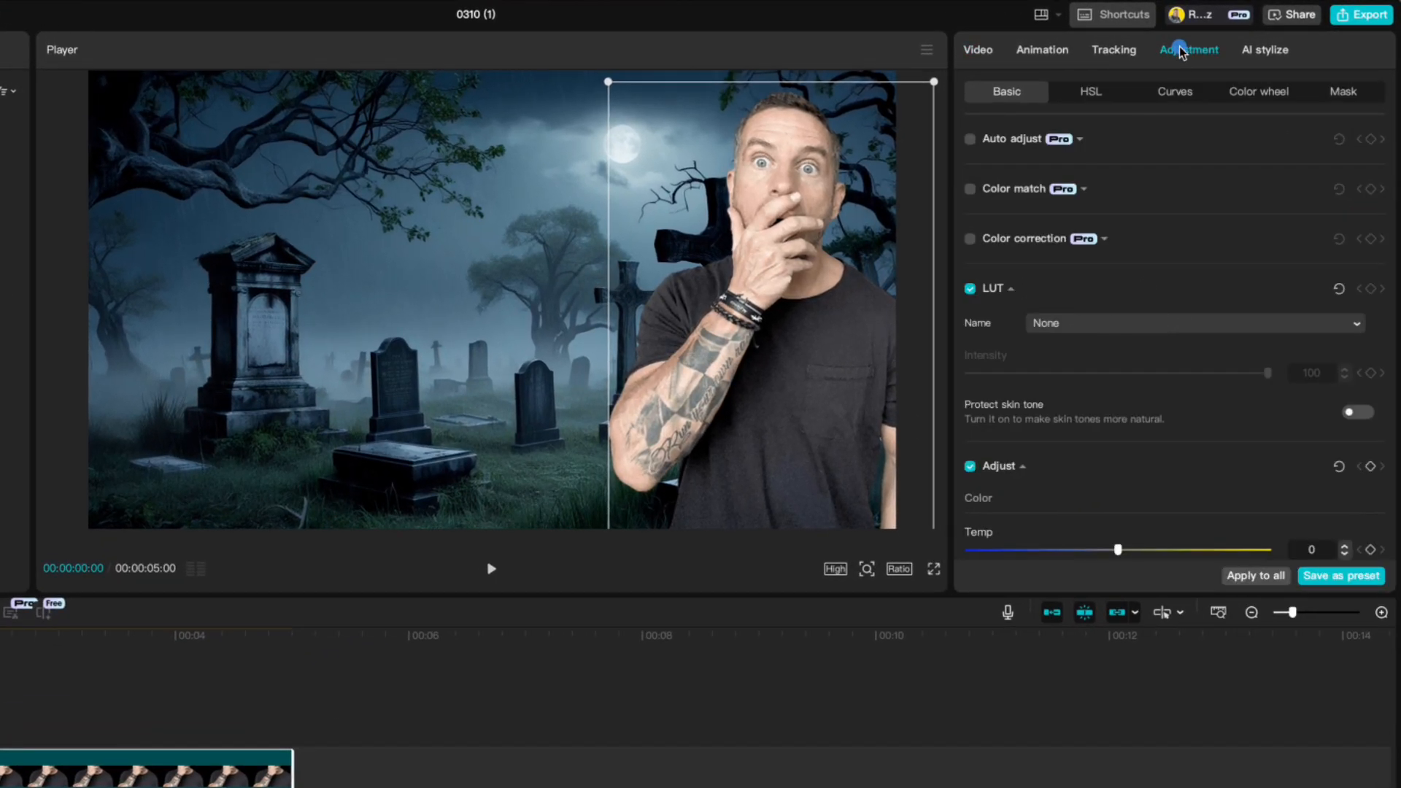
{"action": "scroll", "coordinate": [1167, 243], "scroll_direction": "down", "scroll_amount": 5}
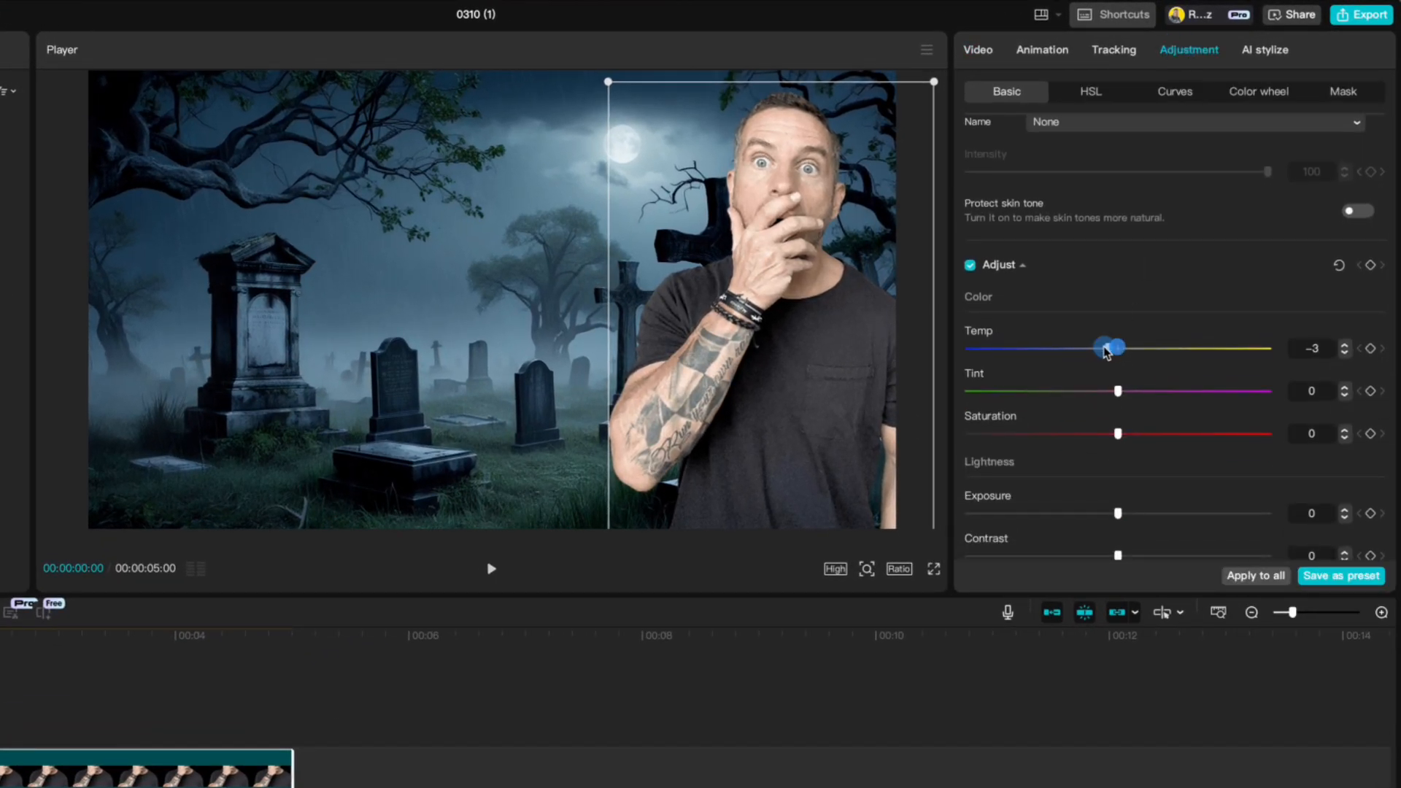
{"action": "left_click_drag", "start_coordinate": [1106, 351], "coordinate": [1087, 325]}
{"action": "scroll", "coordinate": [1079, 355], "scroll_direction": "down", "scroll_amount": 5}
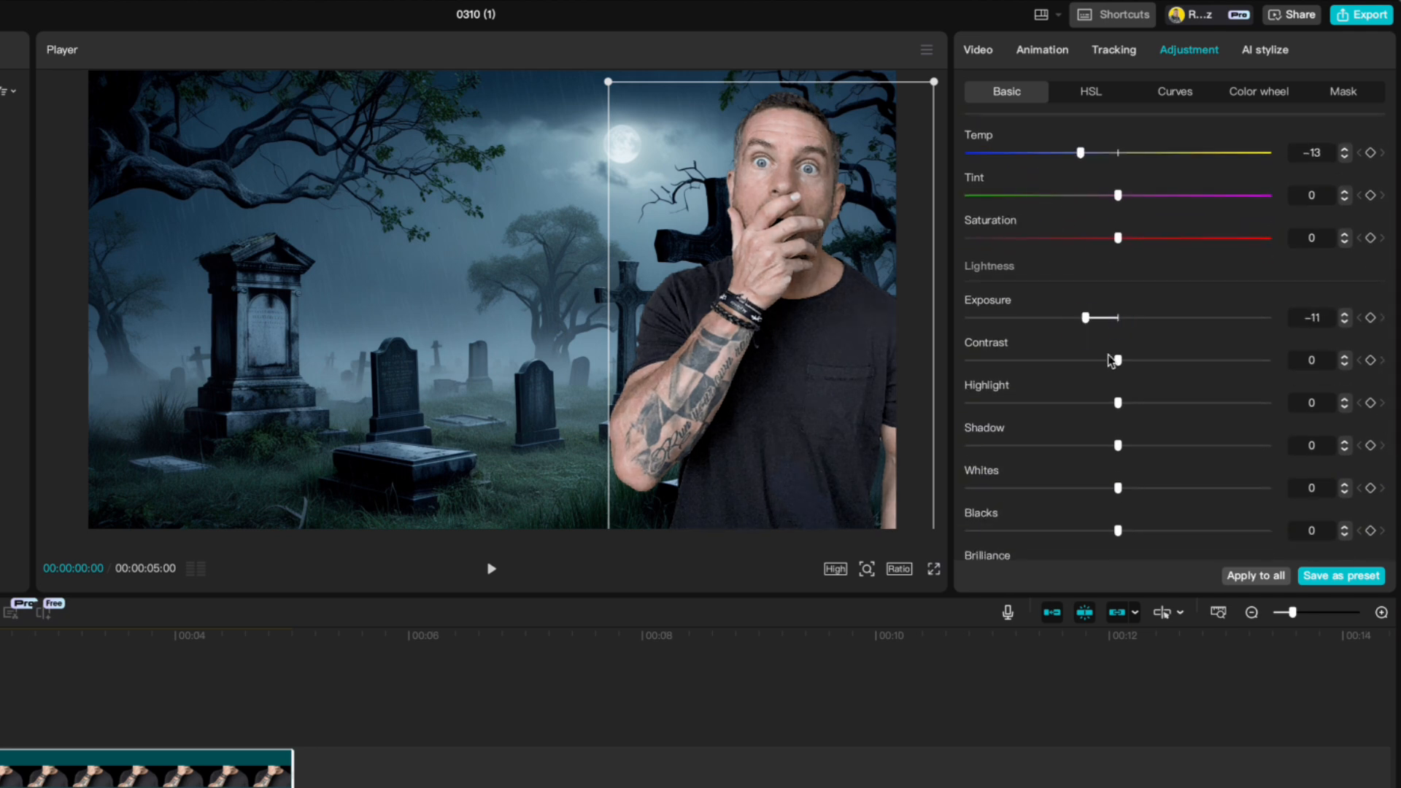
{"action": "left_click_drag", "start_coordinate": [1117, 408], "coordinate": [1045, 409]}
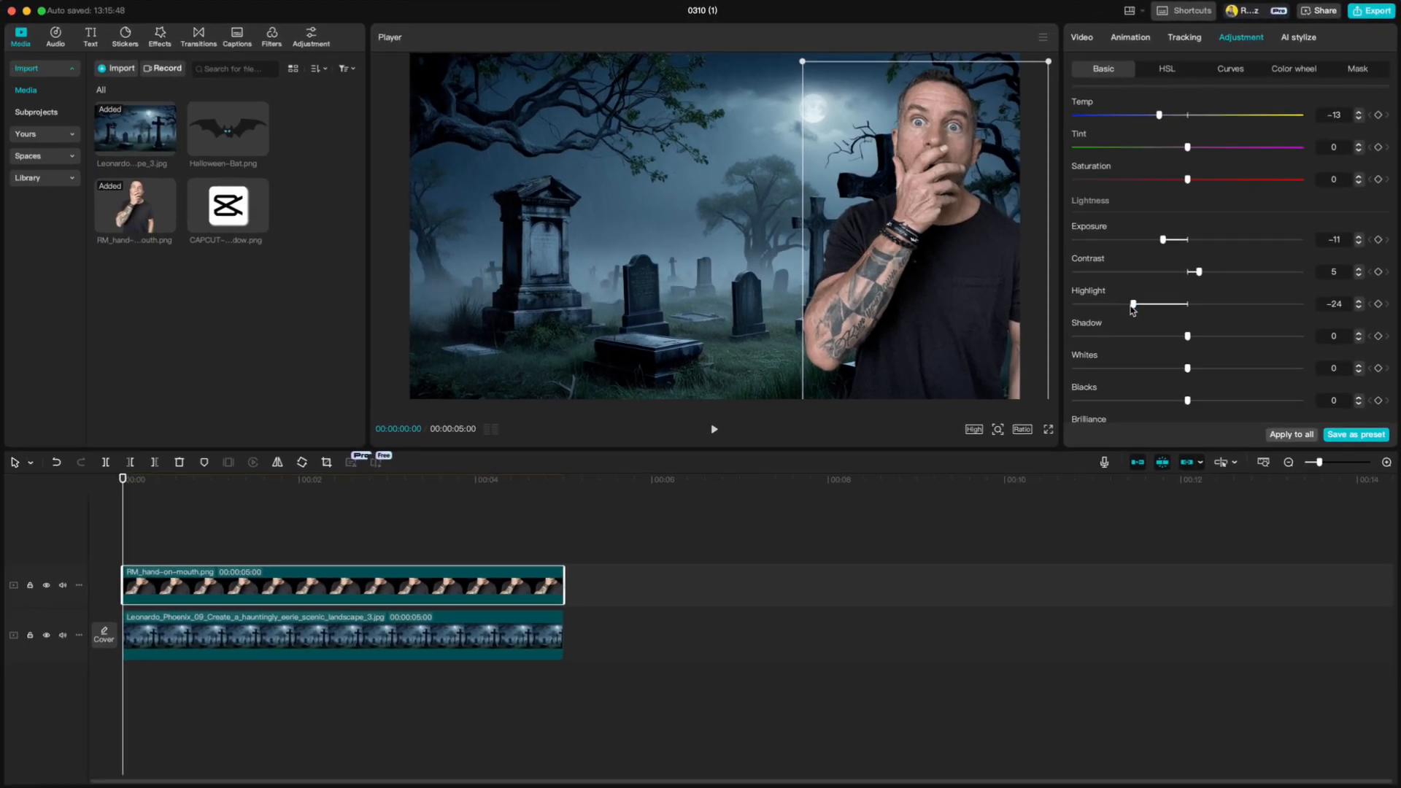
- Add Halloween-Bat.png on a track above the man, then shrink, tilt and place it beside the moon
{"action": "left_click_drag", "start_coordinate": [224, 137], "coordinate": [128, 539]}
{"action": "left_click_drag", "start_coordinate": [1020, 137], "coordinate": [851, 185]}
{"action": "left_click_drag", "start_coordinate": [715, 283], "coordinate": [705, 284]}
{"action": "left_click_drag", "start_coordinate": [588, 159], "coordinate": [641, 187]}
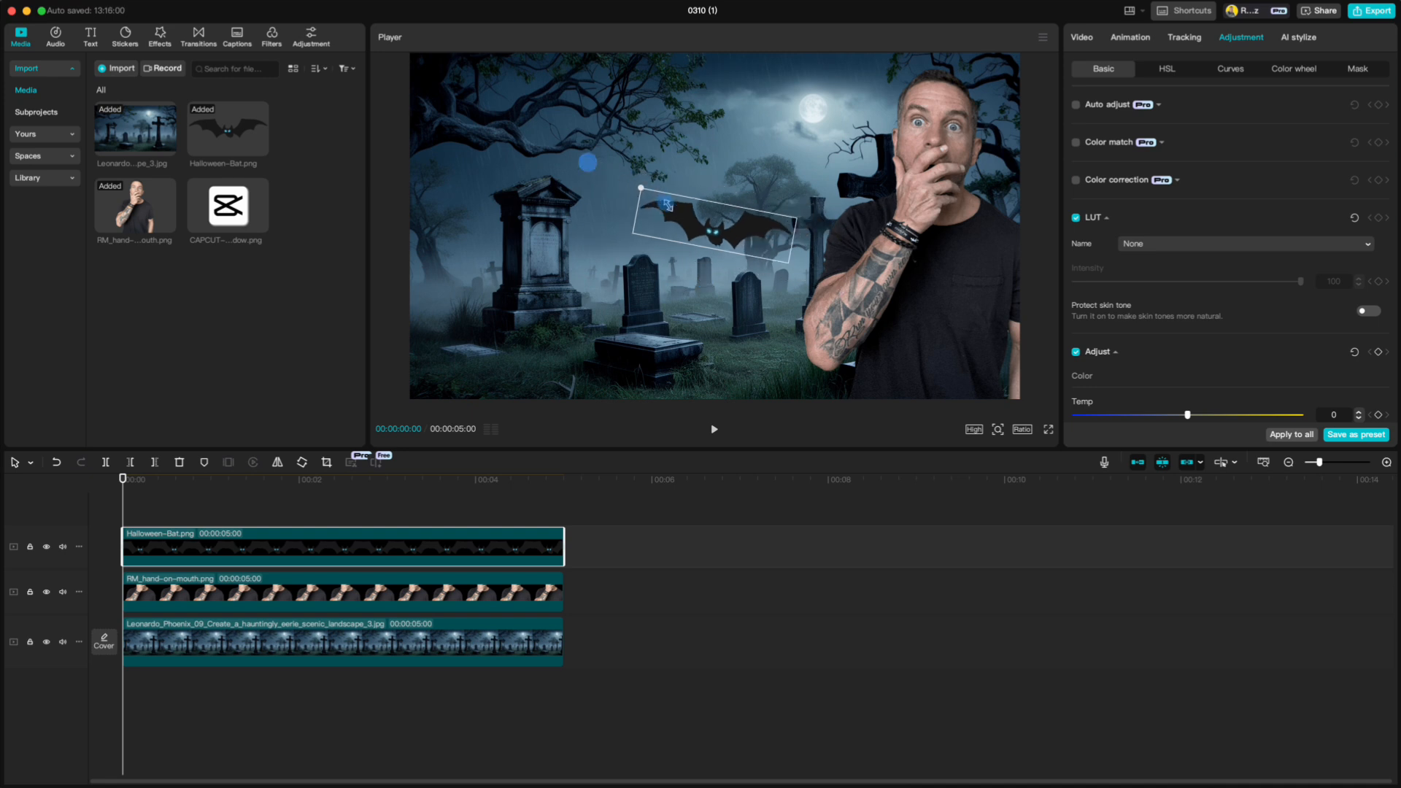
{"action": "left_click_drag", "start_coordinate": [707, 230], "coordinate": [743, 148]}
{"action": "left_click_drag", "start_coordinate": [679, 106], "coordinate": [704, 119]}
{"action": "left_click_drag", "start_coordinate": [740, 152], "coordinate": [744, 117]}
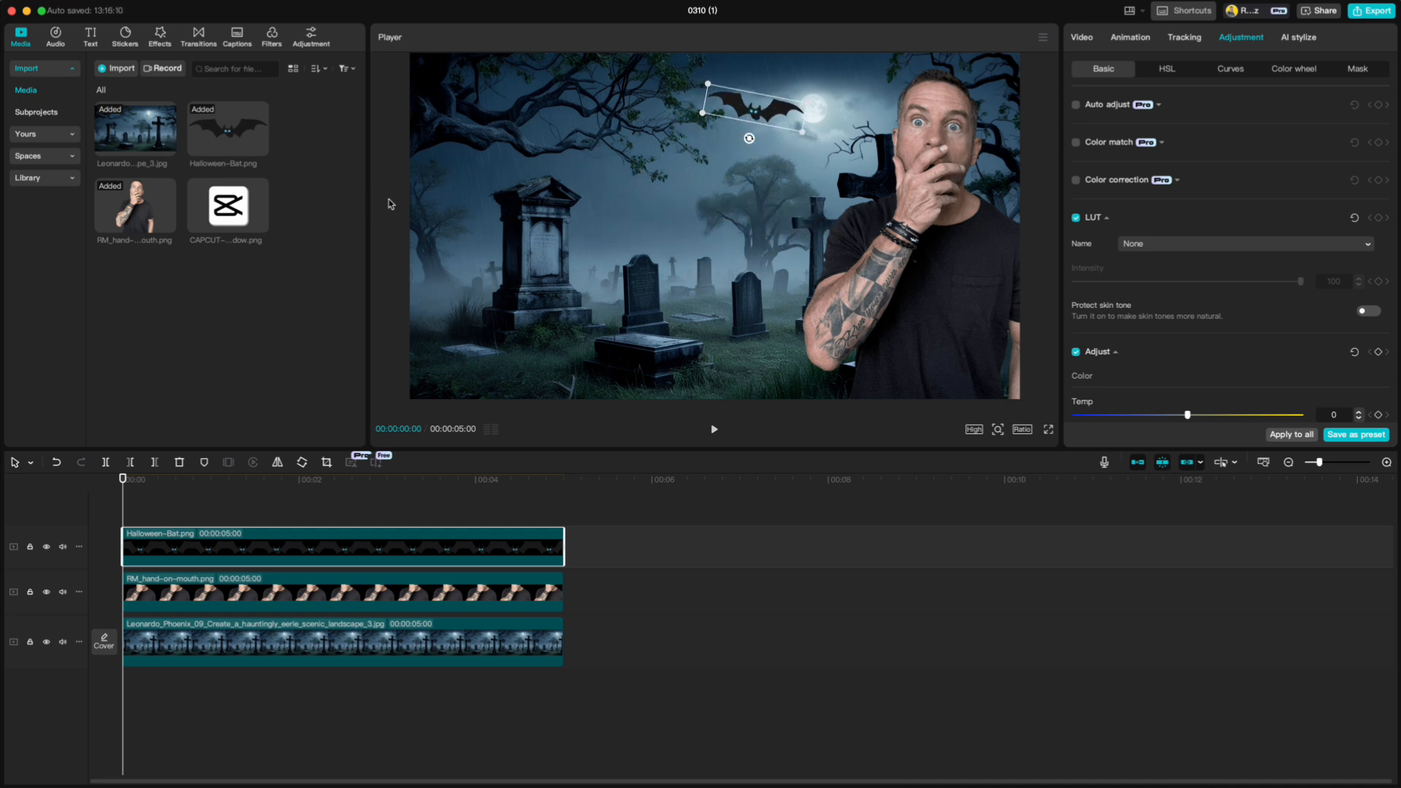
- Add a default text clip to the timeline and change its wording to "DARK SIDE"
{"action": "left_click", "coordinate": [90, 38]}
{"action": "left_click", "coordinate": [146, 111]}
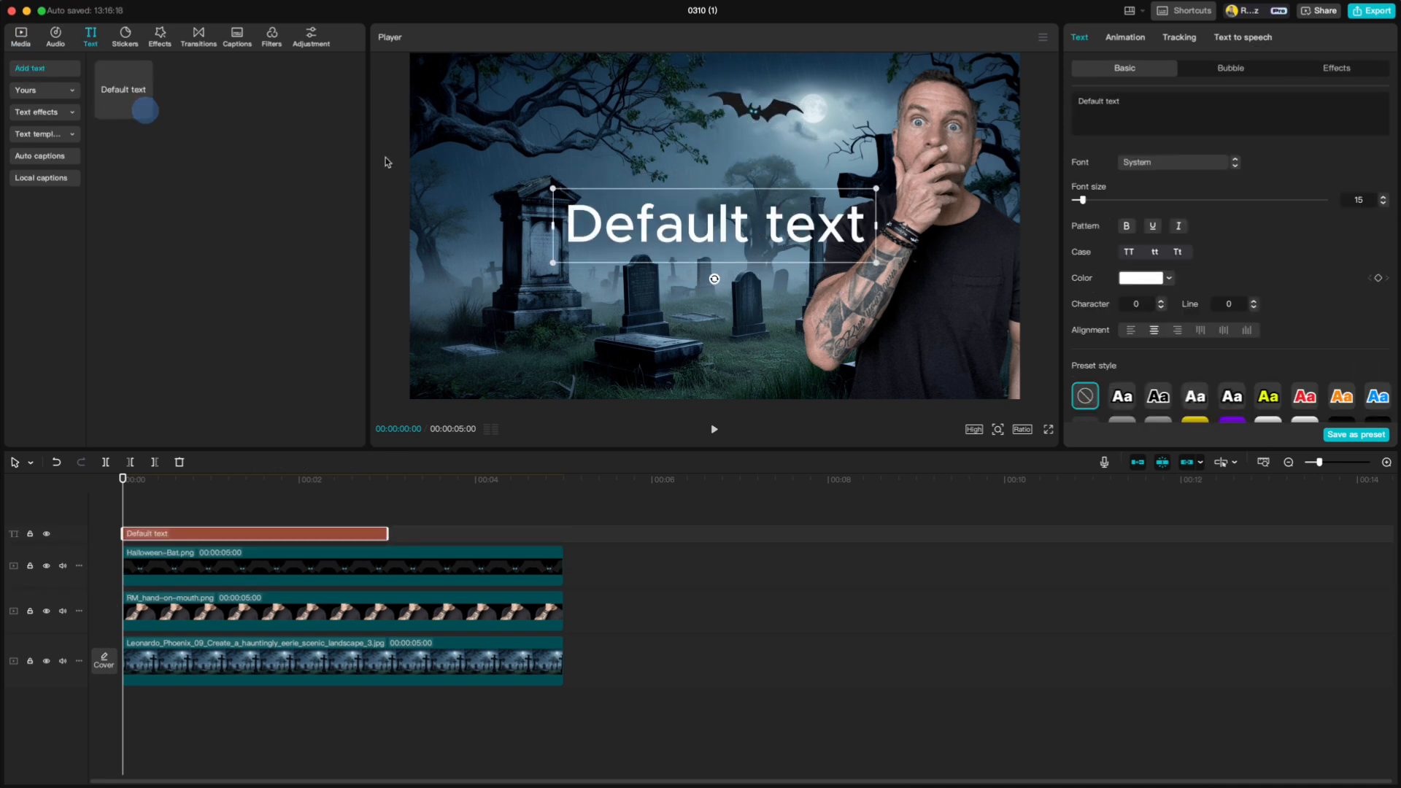
{"action": "triple_click", "coordinate": [1126, 102]}
{"action": "type", "text": "DAR"}
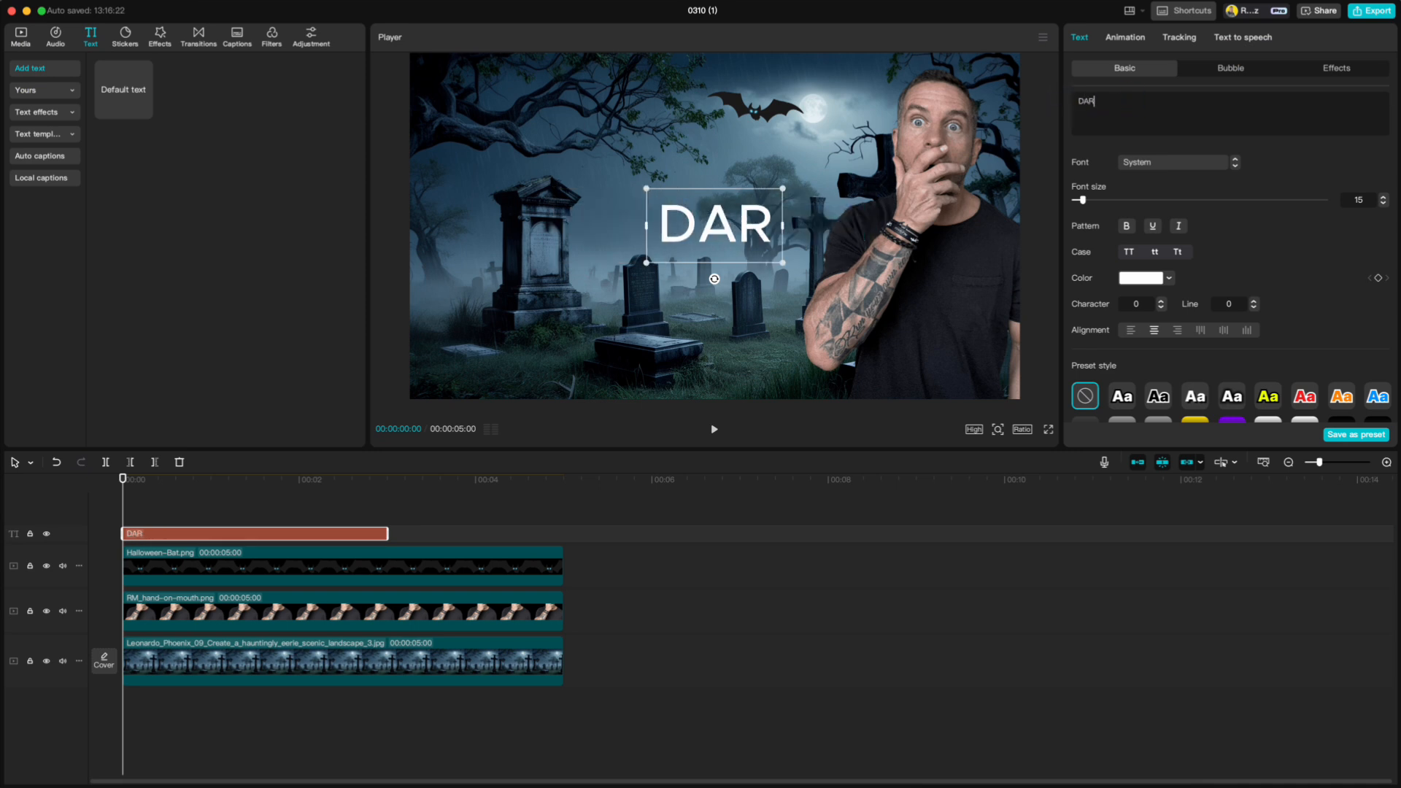
{"action": "type", "text": "K SIDE"}
- Set the DARK SIDE title's font to TREND and move the title to the image's lower-left area
{"action": "left_click", "coordinate": [1170, 163]}
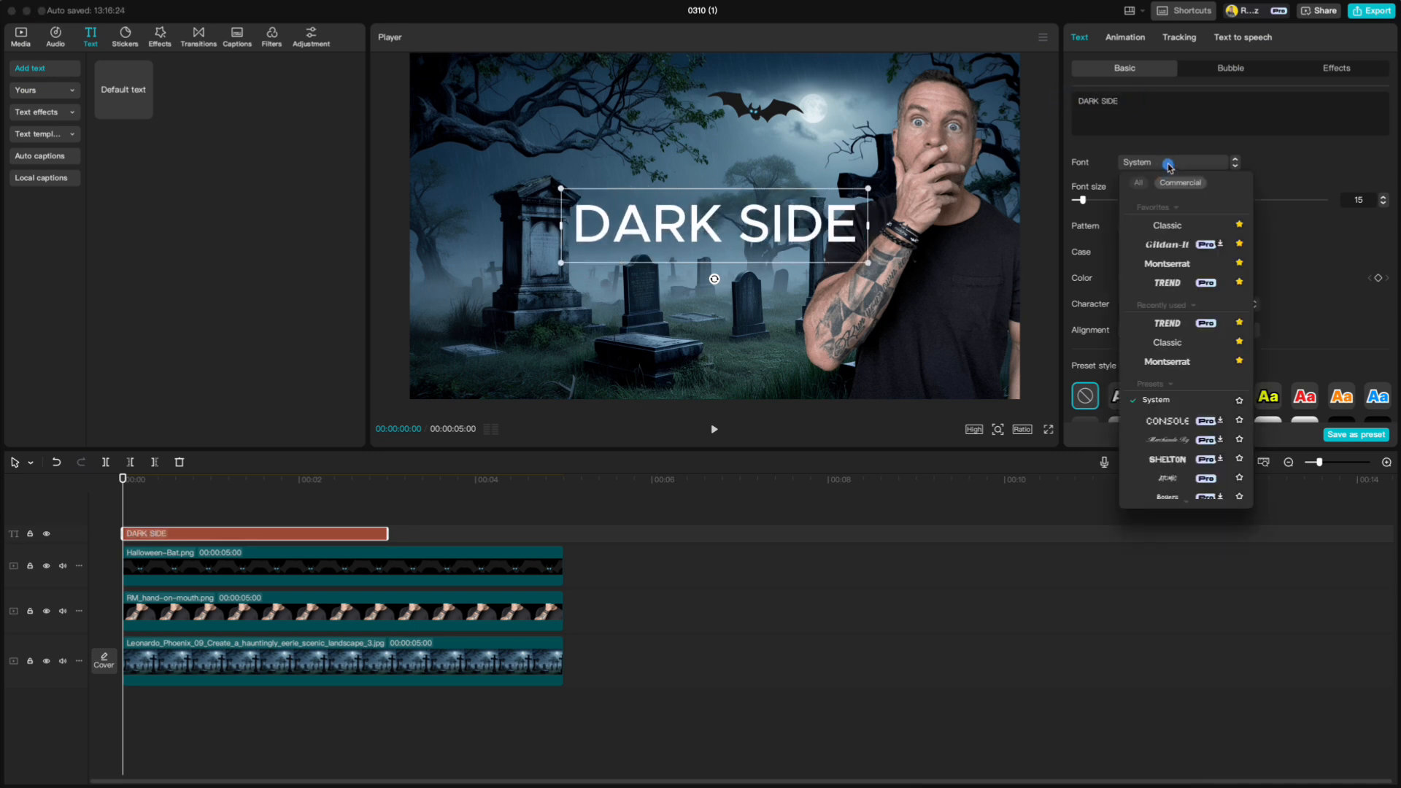
{"action": "left_click", "coordinate": [1167, 282]}
{"action": "left_click_drag", "start_coordinate": [804, 224], "coordinate": [654, 343]}
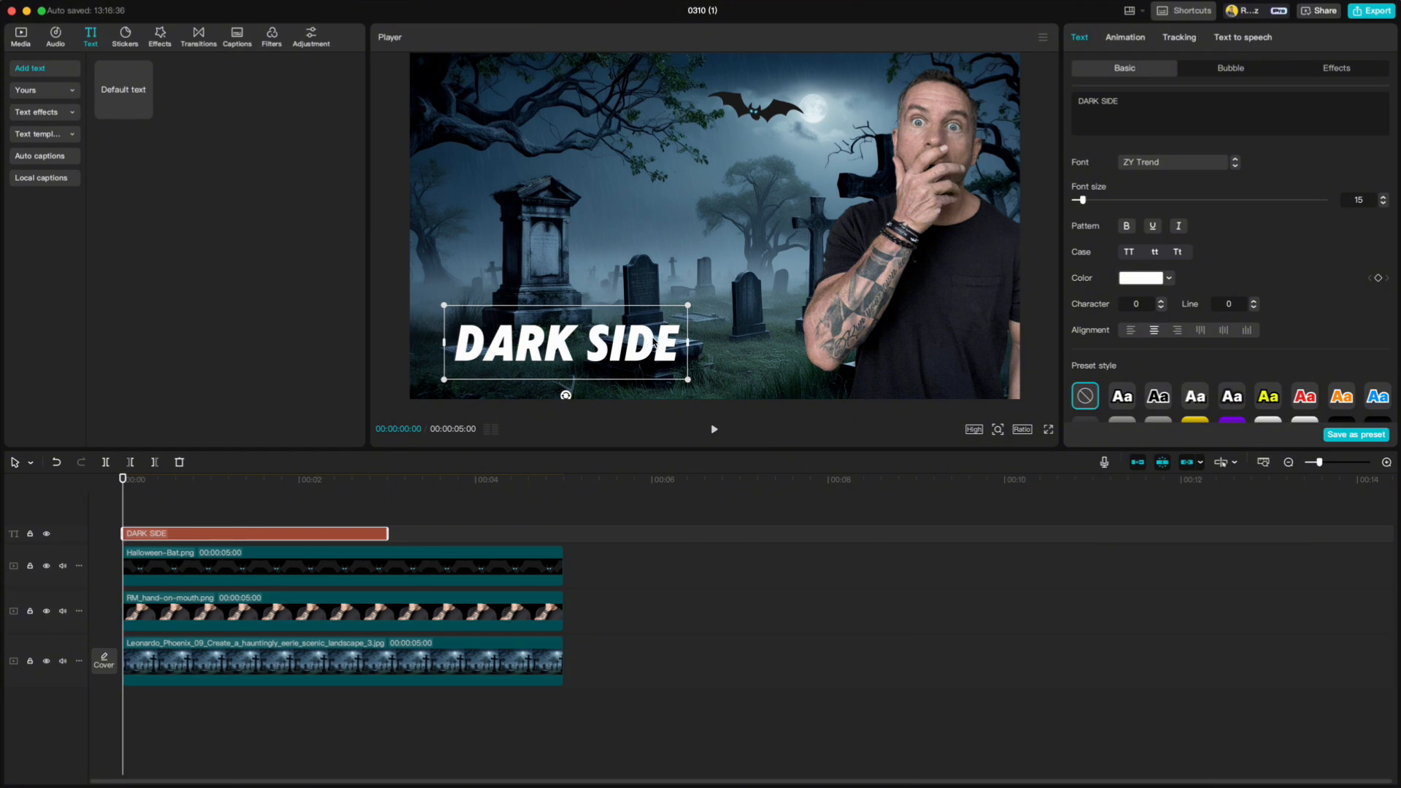
- Color the DARK SIDE title with the pale blue sampled from the sky near the moon and turn on its shadow
{"action": "left_click", "coordinate": [1142, 280]}
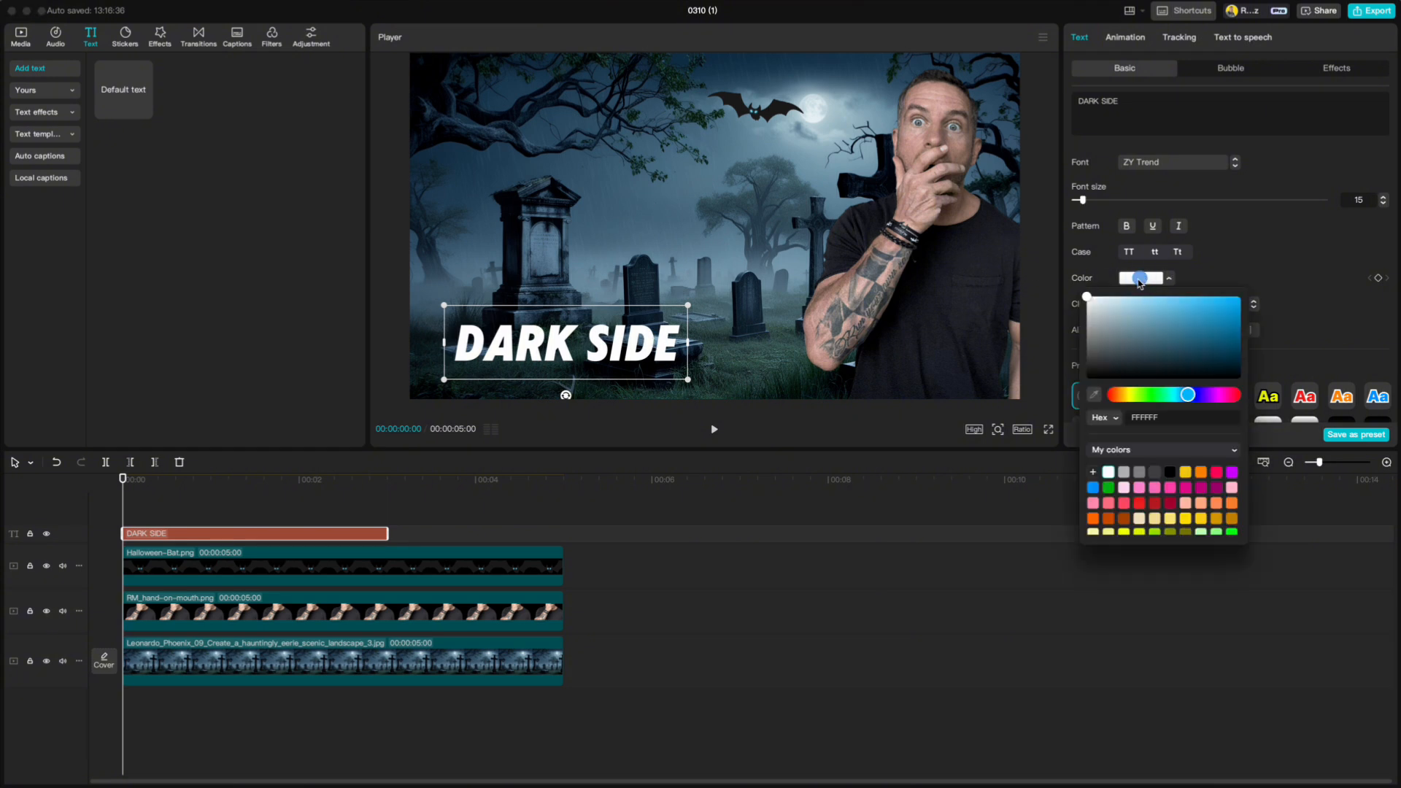
{"action": "left_click", "coordinate": [1094, 397]}
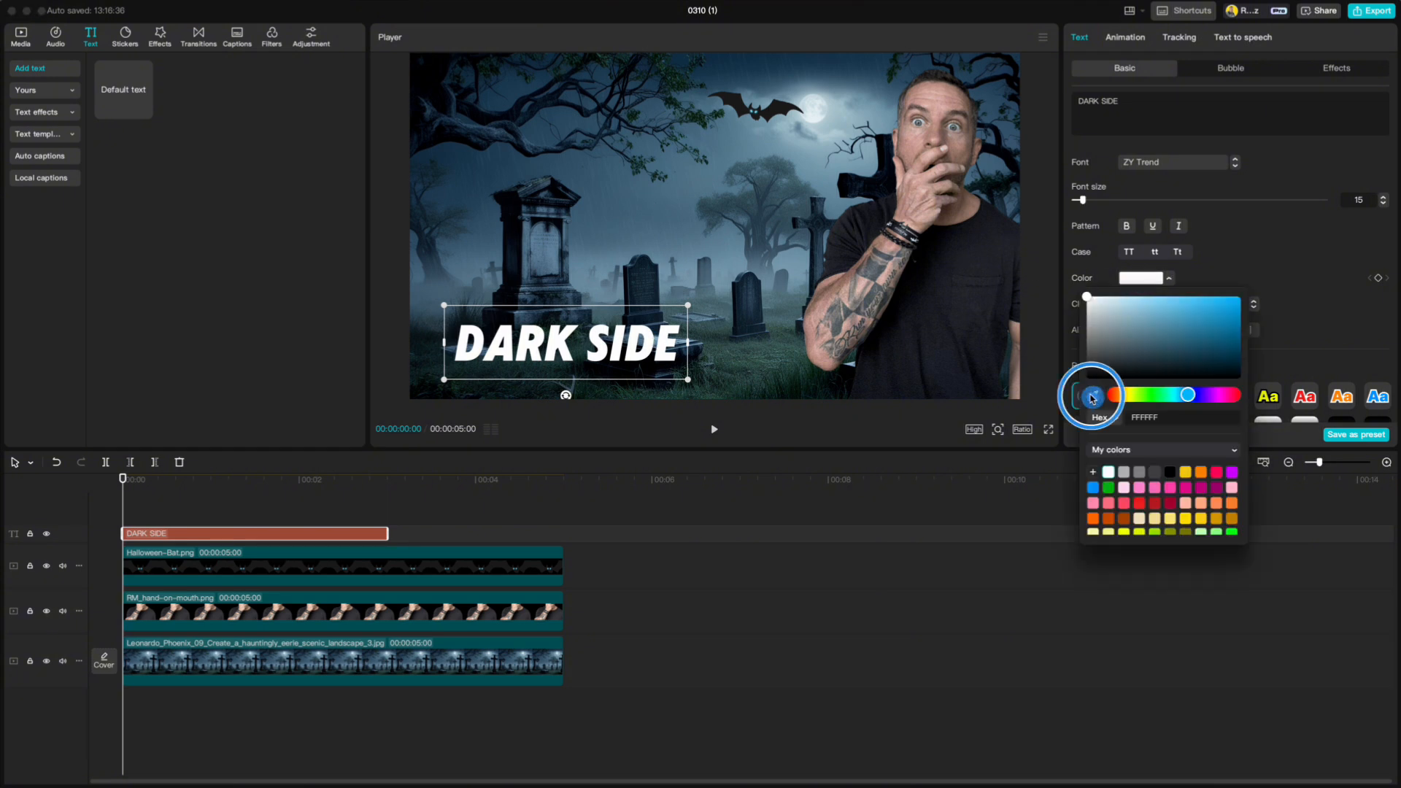
{"action": "left_click", "coordinate": [792, 148]}
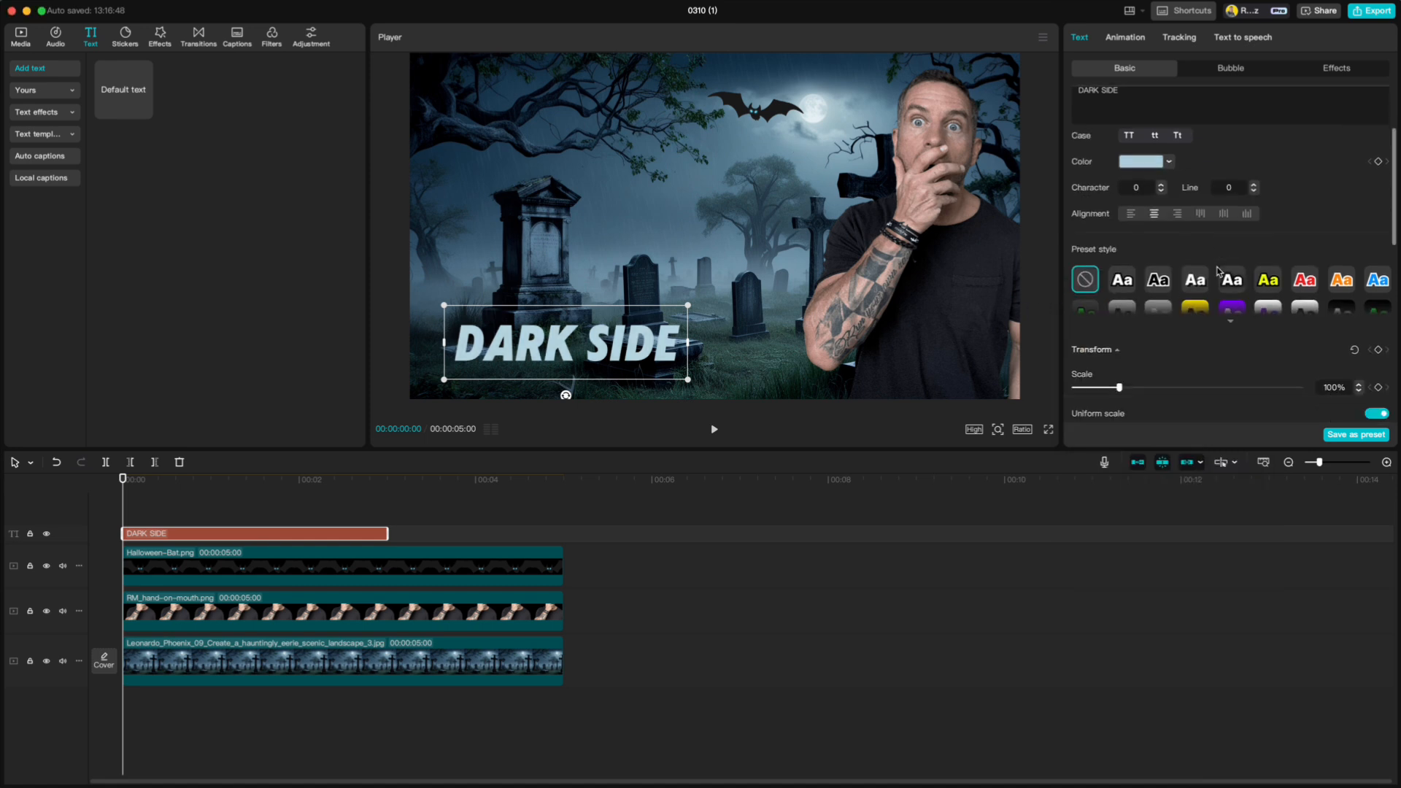
{"action": "scroll", "coordinate": [1219, 272], "scroll_direction": "down", "scroll_amount": 6}
{"action": "left_click", "coordinate": [1076, 273]}
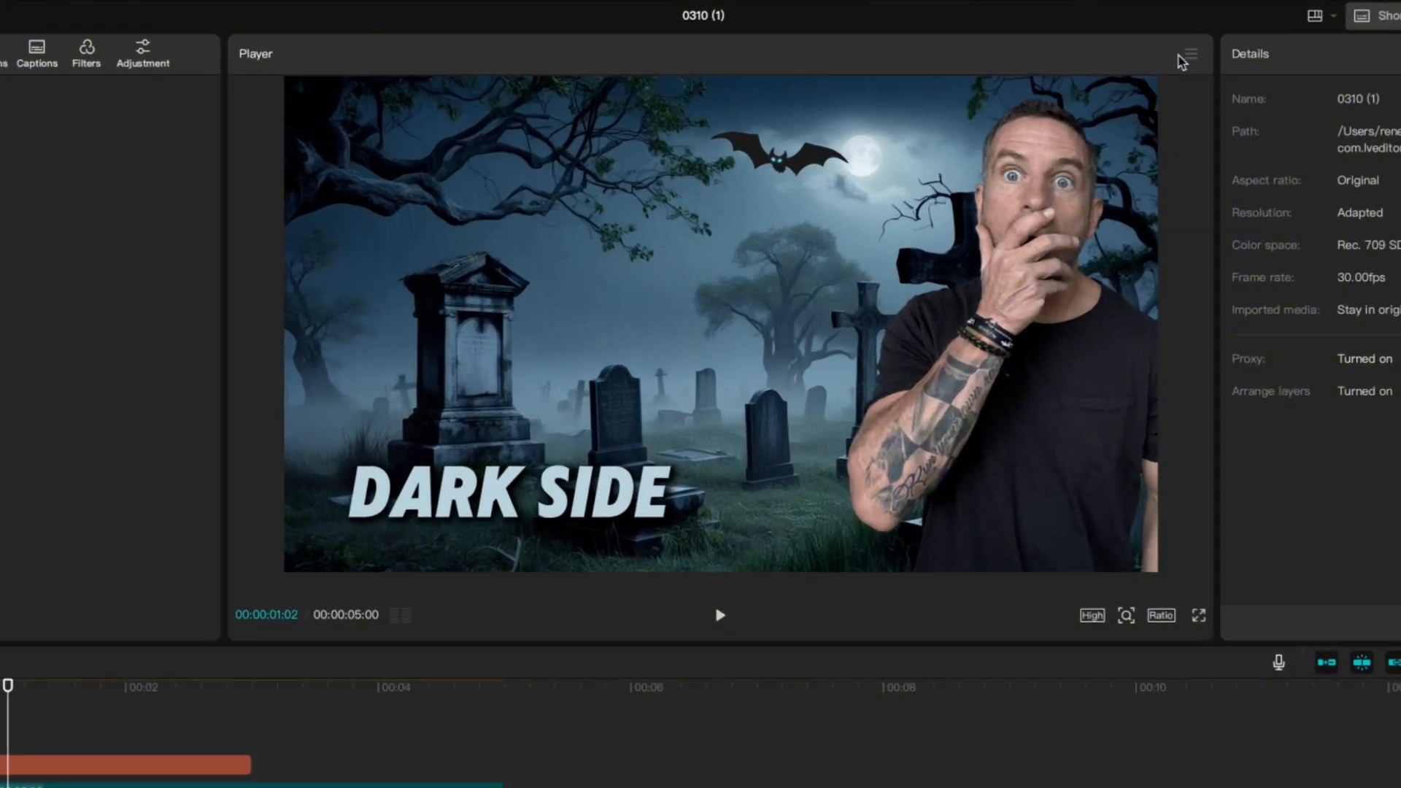
- Export the current frame as a 2K PNG still named DARK SIDE THUMB
{"action": "left_click", "coordinate": [1189, 54]}
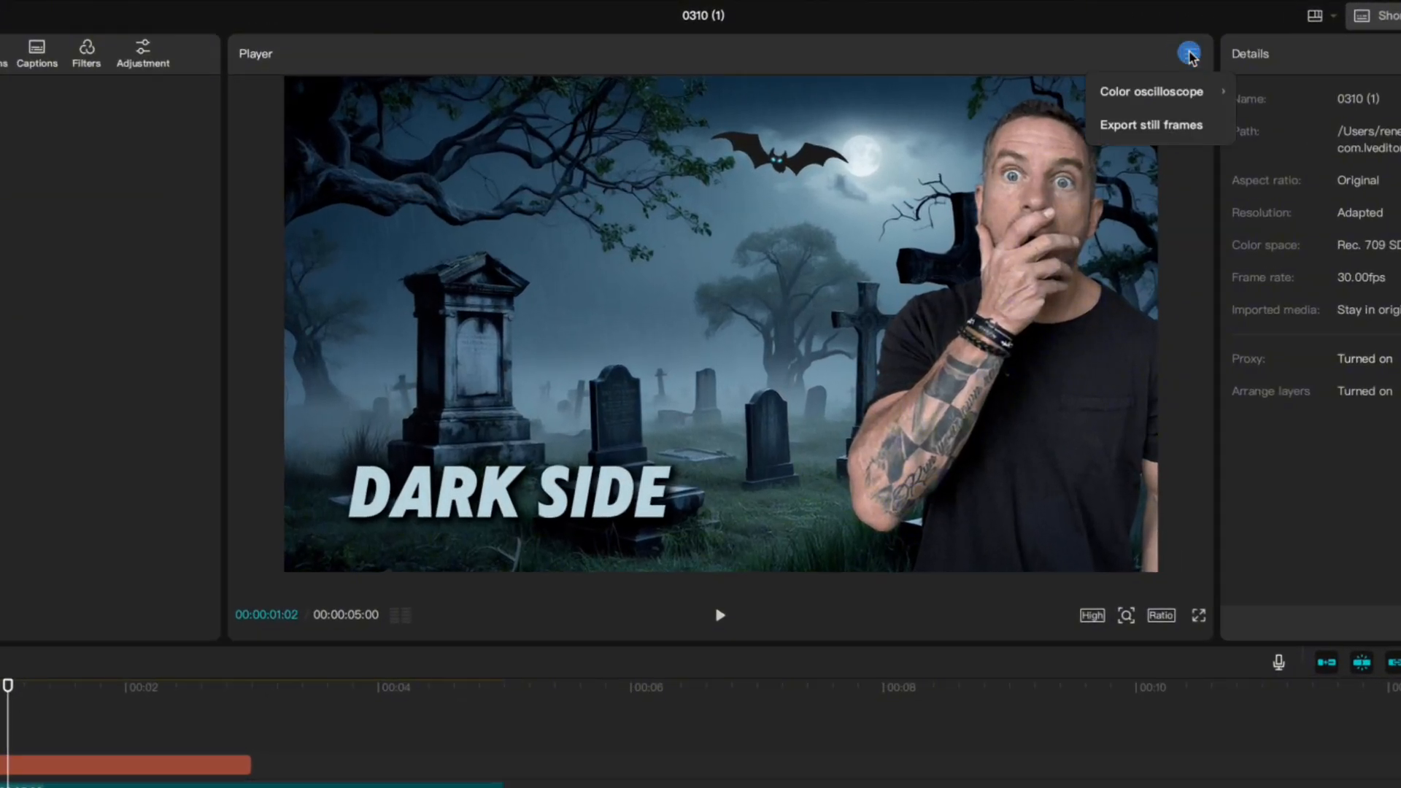
{"action": "left_click", "coordinate": [1155, 127]}
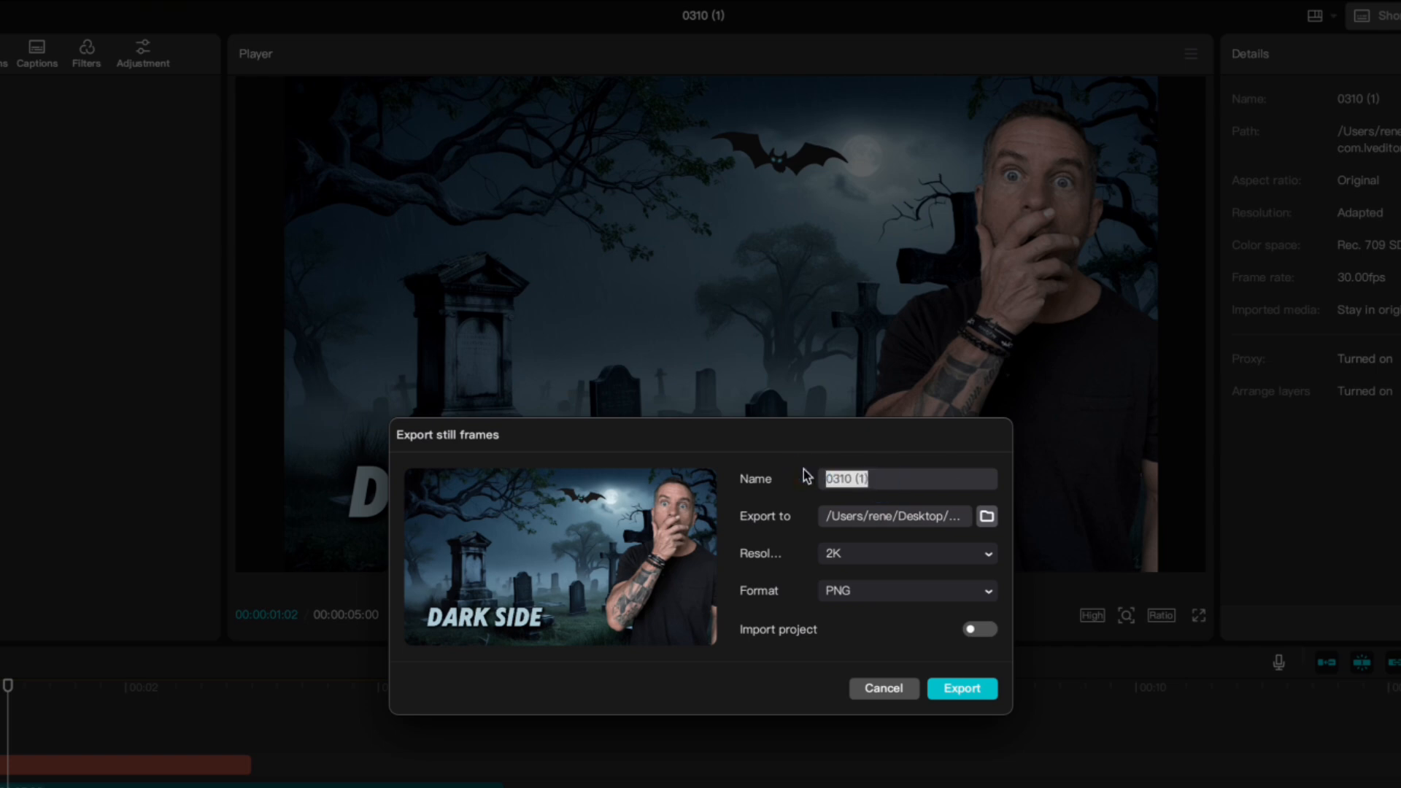
{"action": "key", "text": "BackSpace"}
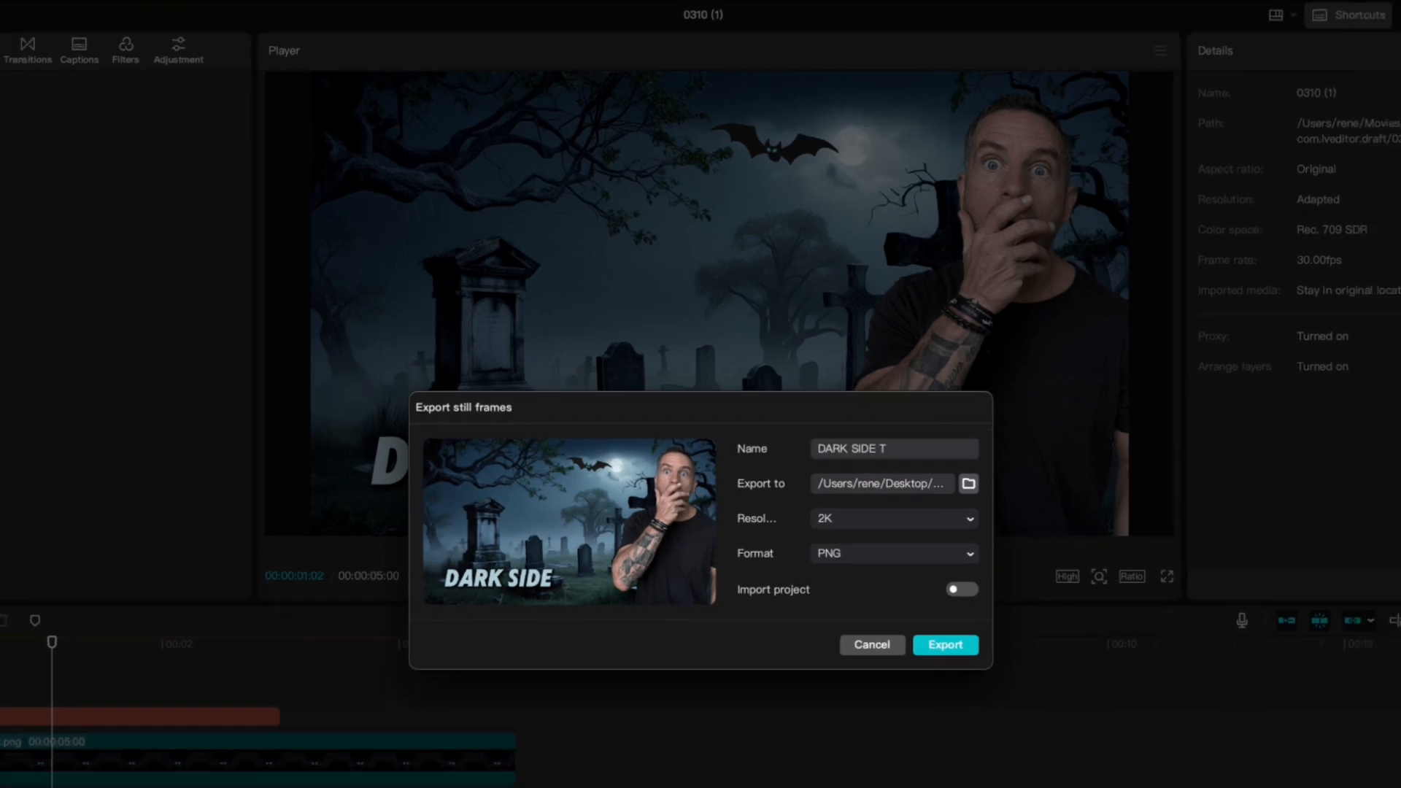
{"action": "type", "text": "HUMB"}
{"action": "left_click", "coordinate": [962, 688]}
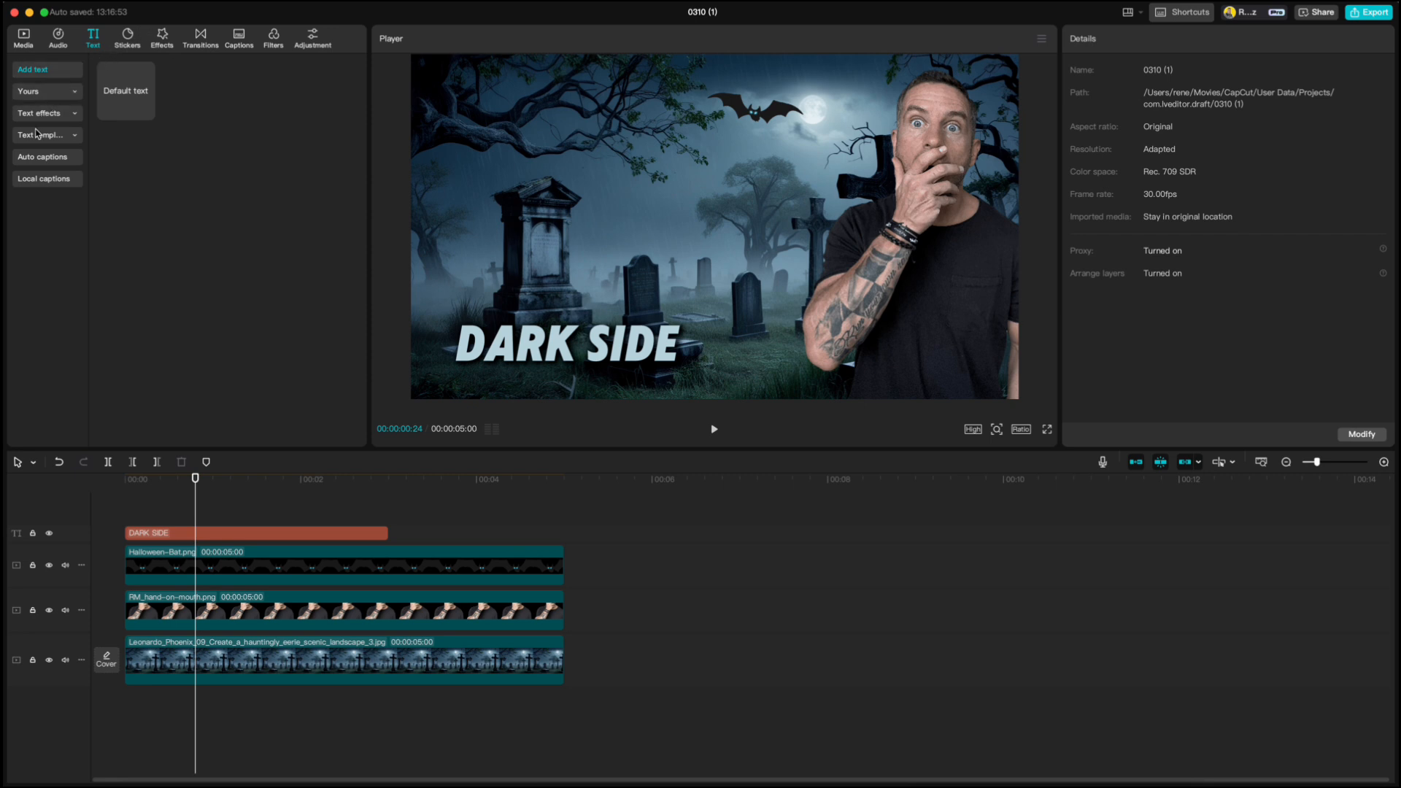
- Add the favorited dripping-ice WINTER text template on a track above the title and change its wording to DARK SIDE
{"action": "left_click", "coordinate": [40, 136]}
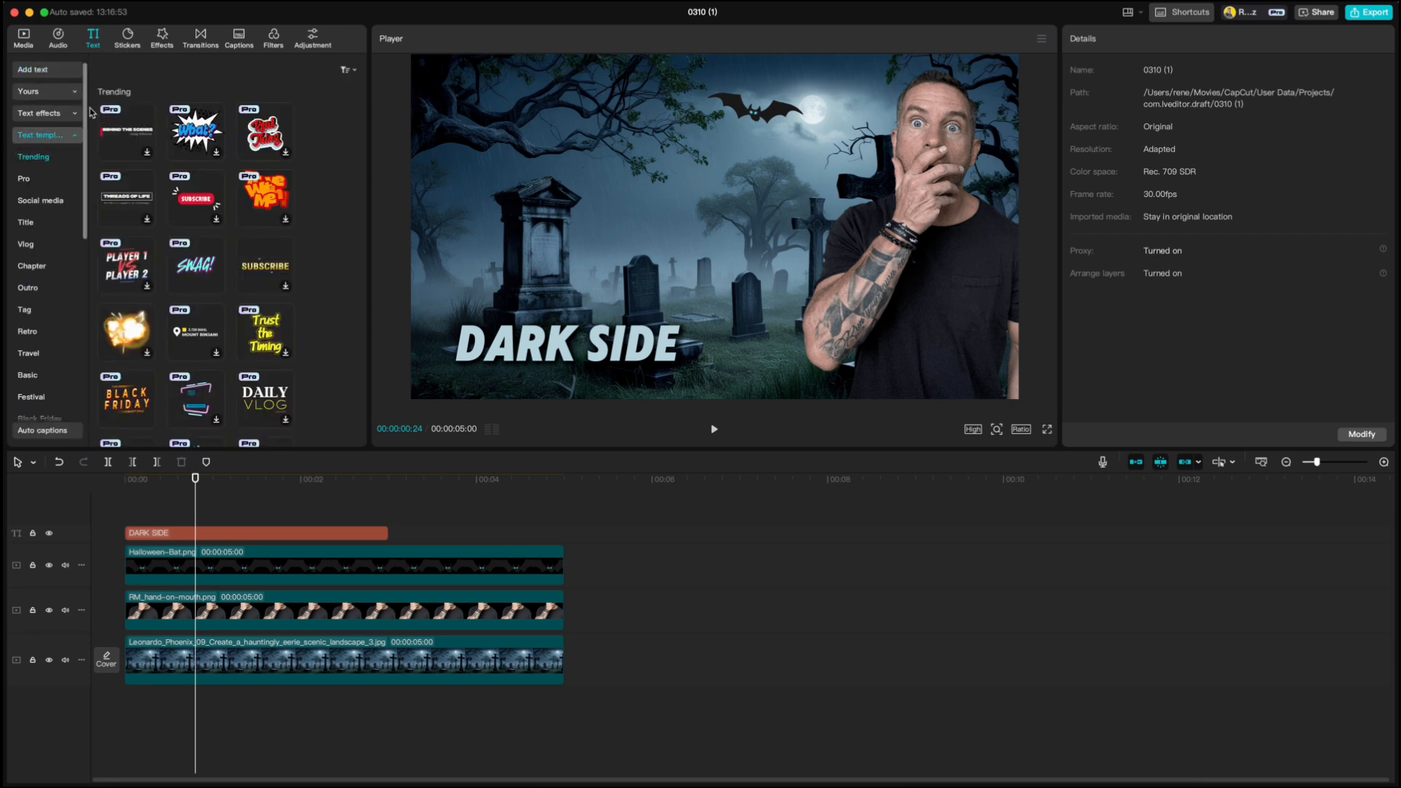
{"action": "left_click", "coordinate": [33, 91]}
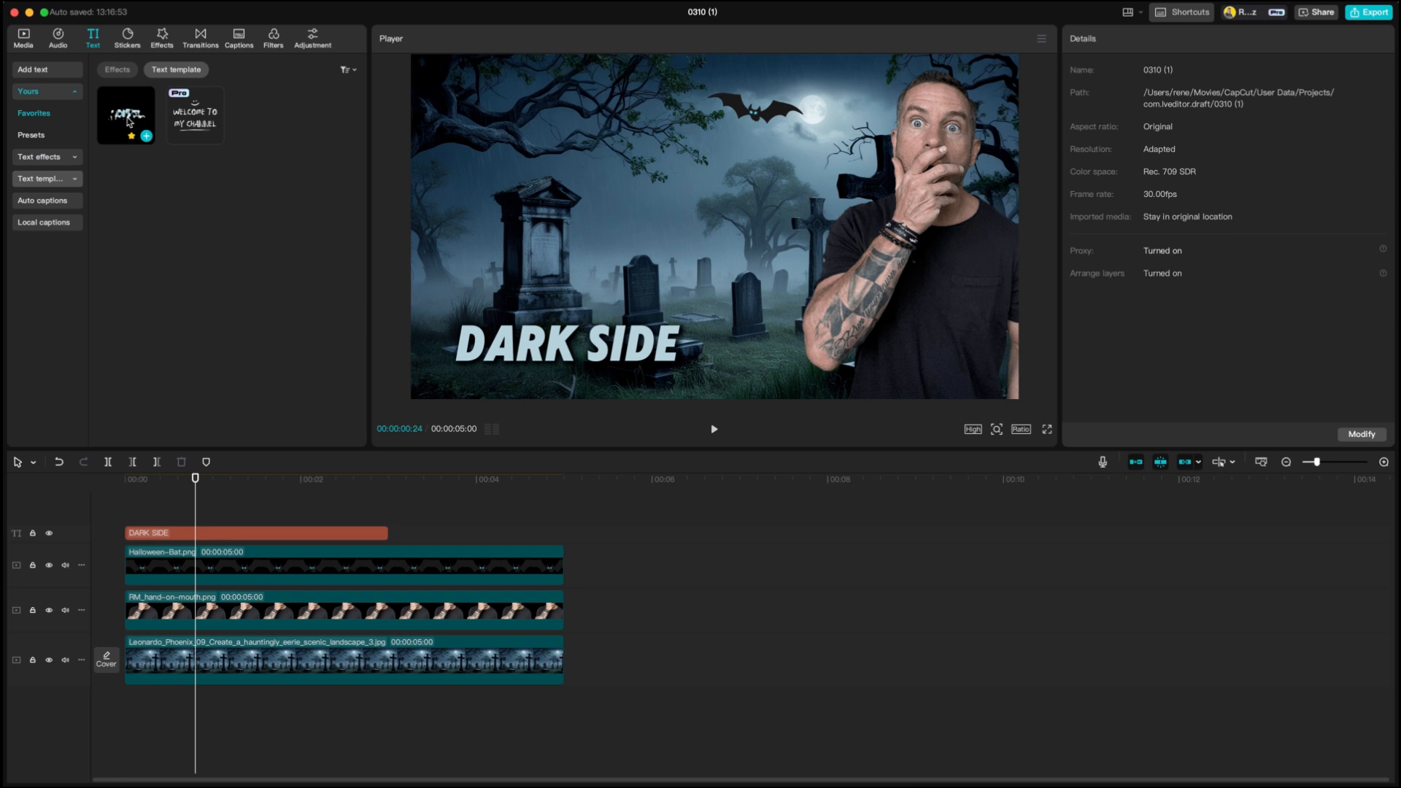
{"action": "left_click_drag", "start_coordinate": [130, 123], "coordinate": [212, 532]}
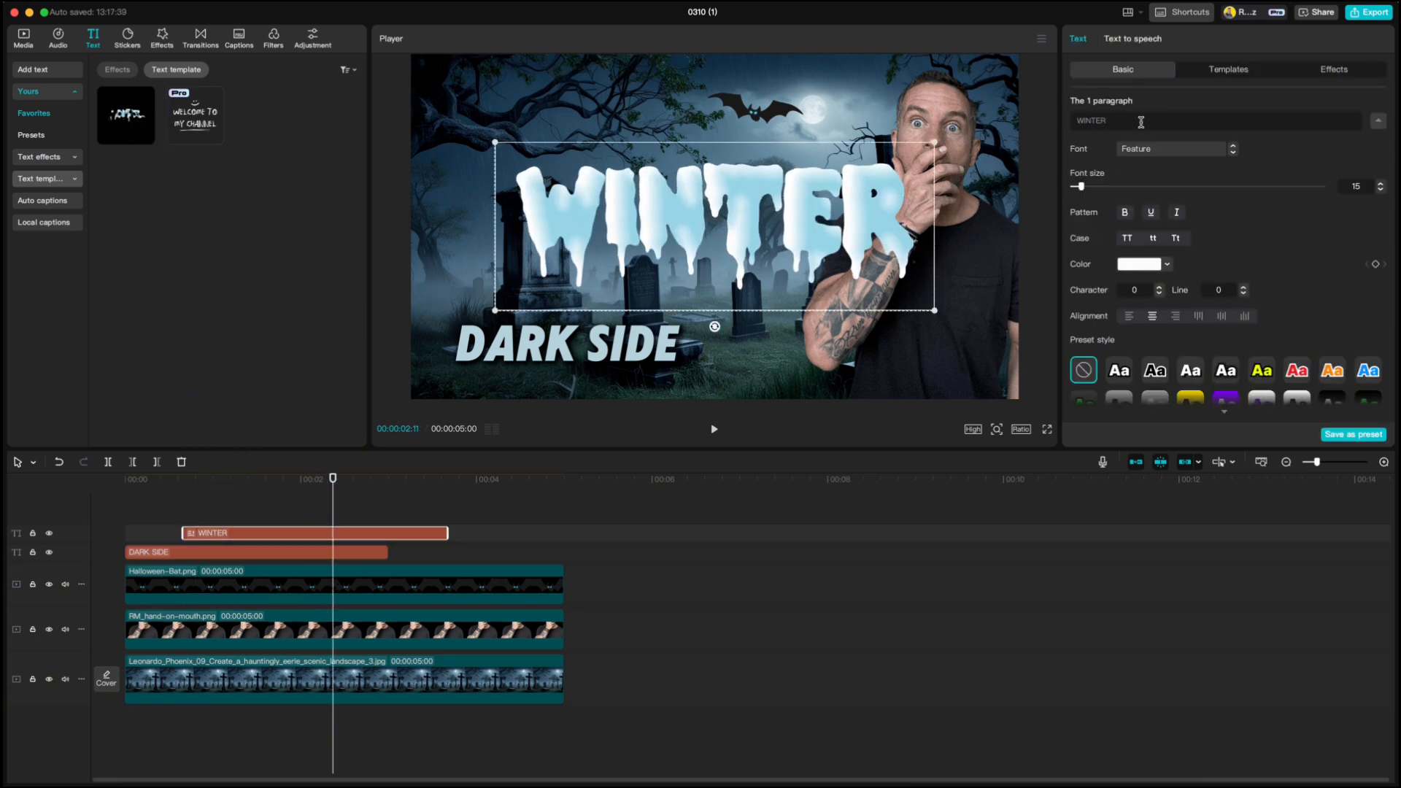
{"action": "left_click", "coordinate": [1143, 264]}
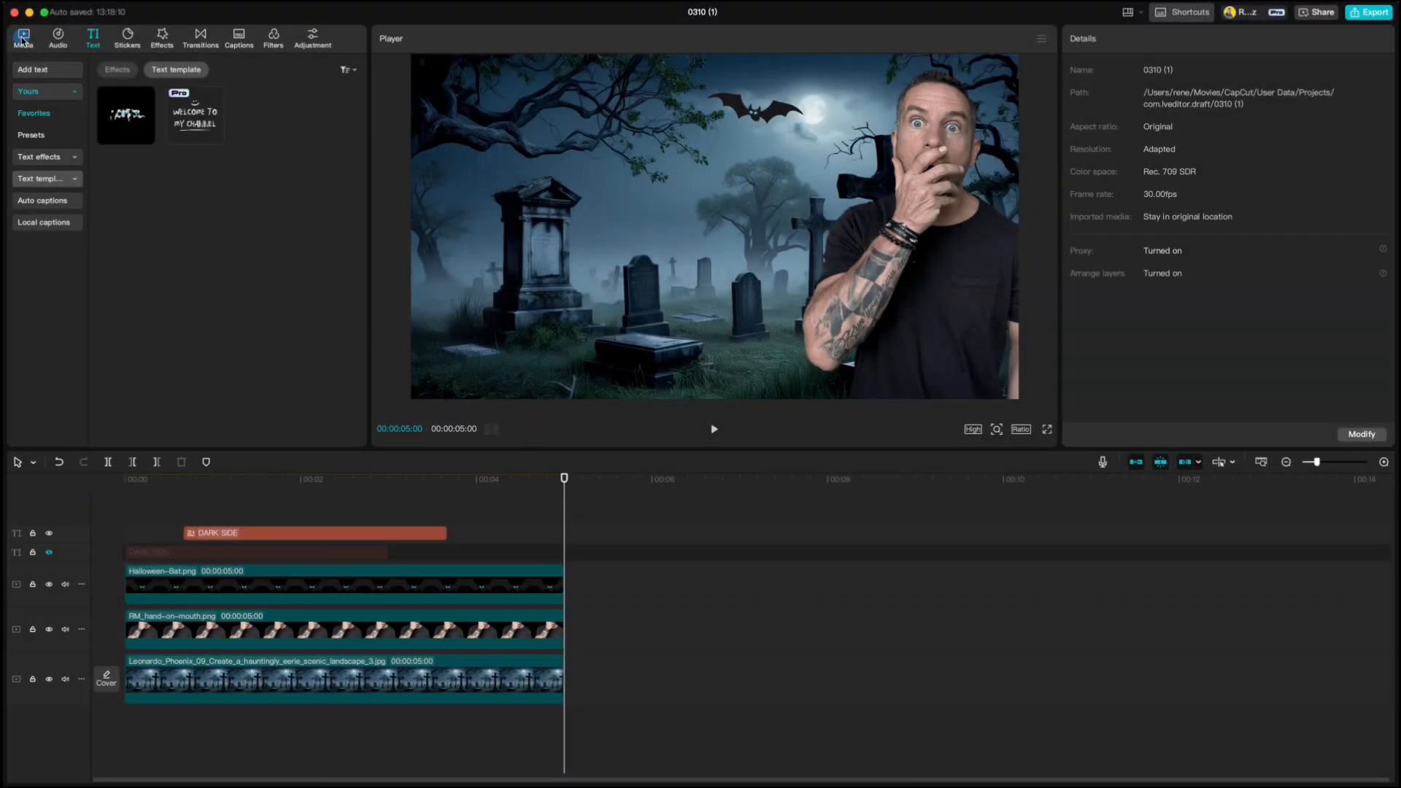
- Append the library background clip with neon blue squares to the main track after the graveyard image
{"action": "left_click", "coordinate": [23, 38]}
{"action": "left_click", "coordinate": [74, 178]}
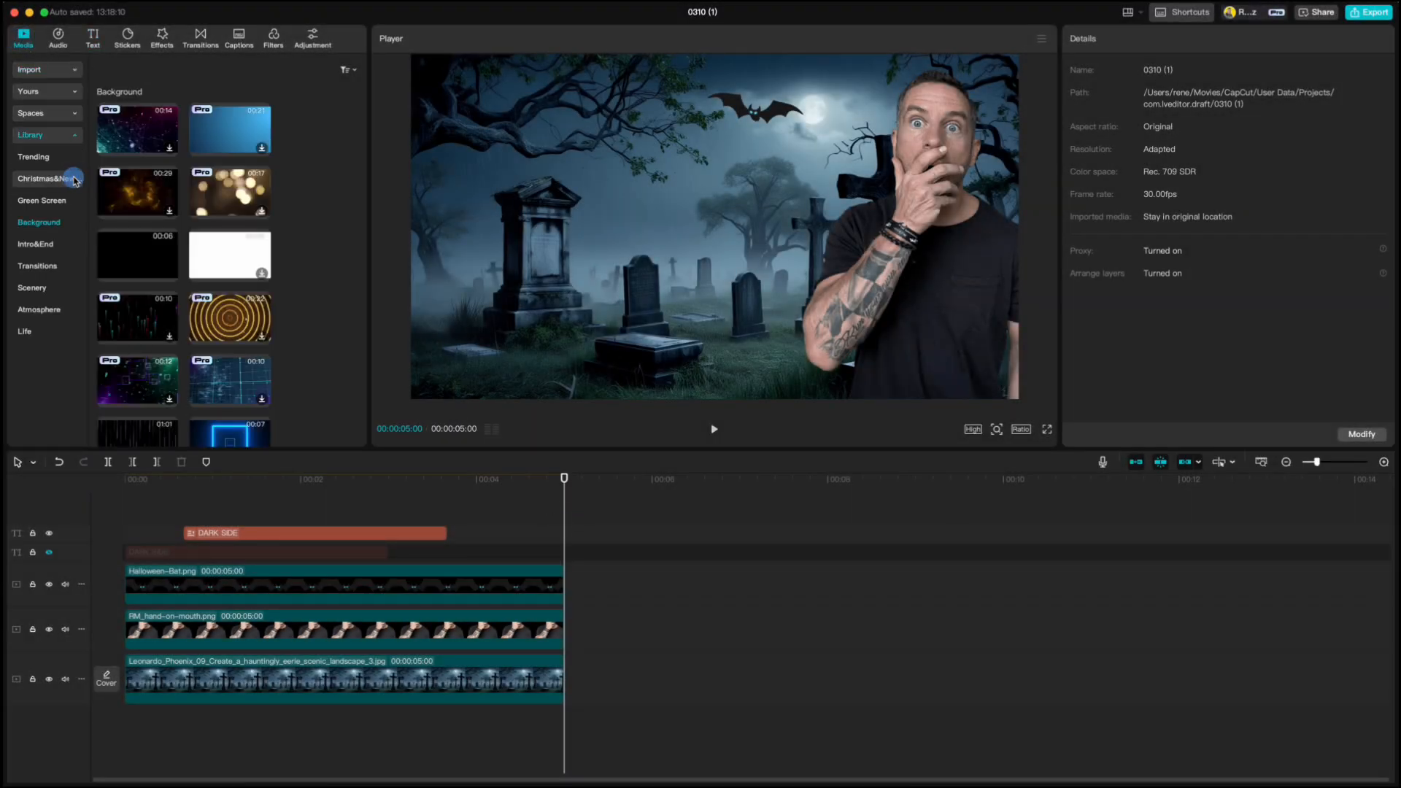
{"action": "scroll", "coordinate": [248, 356], "scroll_direction": "down", "scroll_amount": 3}
{"action": "left_click", "coordinate": [262, 359]}
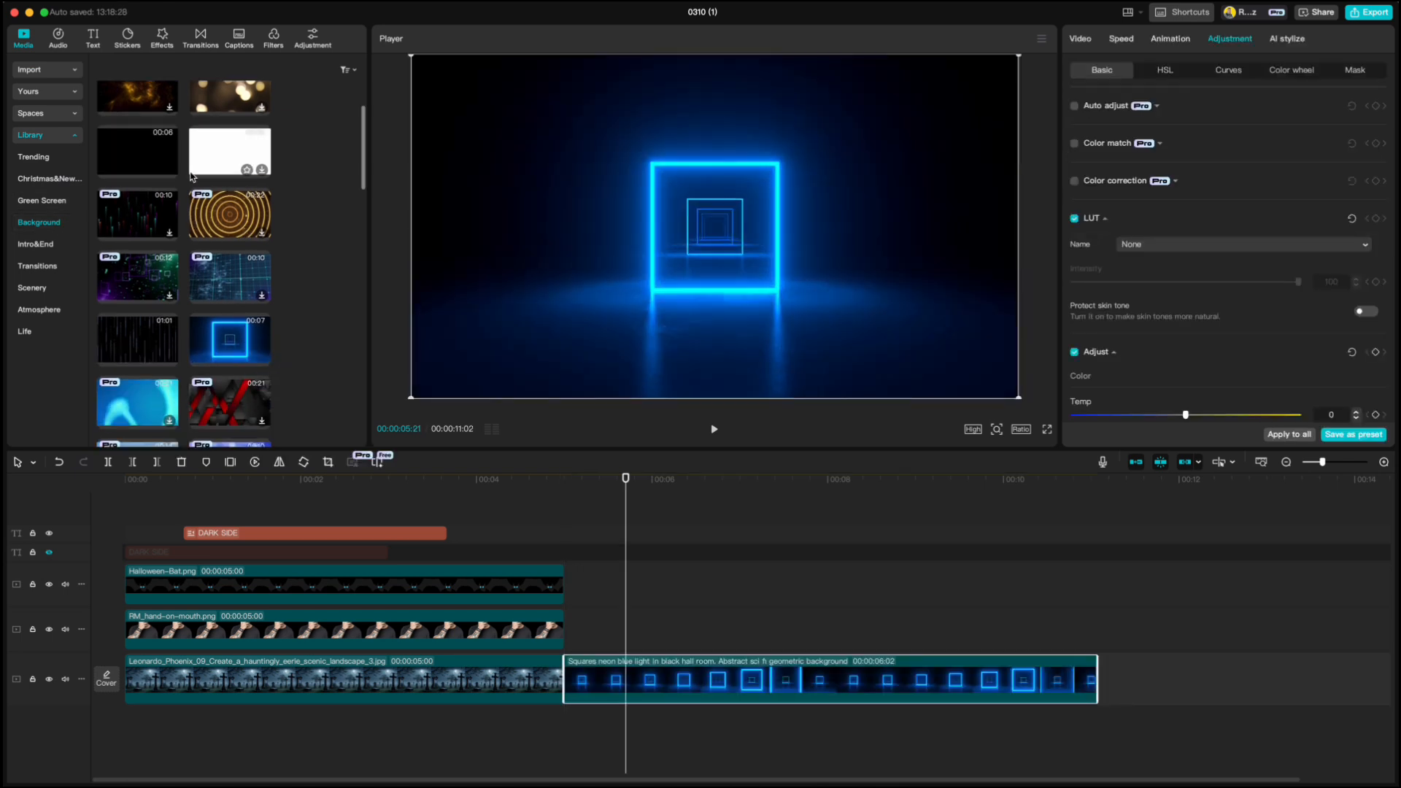
- Add RM_hand-on-mouth.png above the neon clip, scale it to about 95% and place the man on the image's right side
{"action": "left_click", "coordinate": [37, 73]}
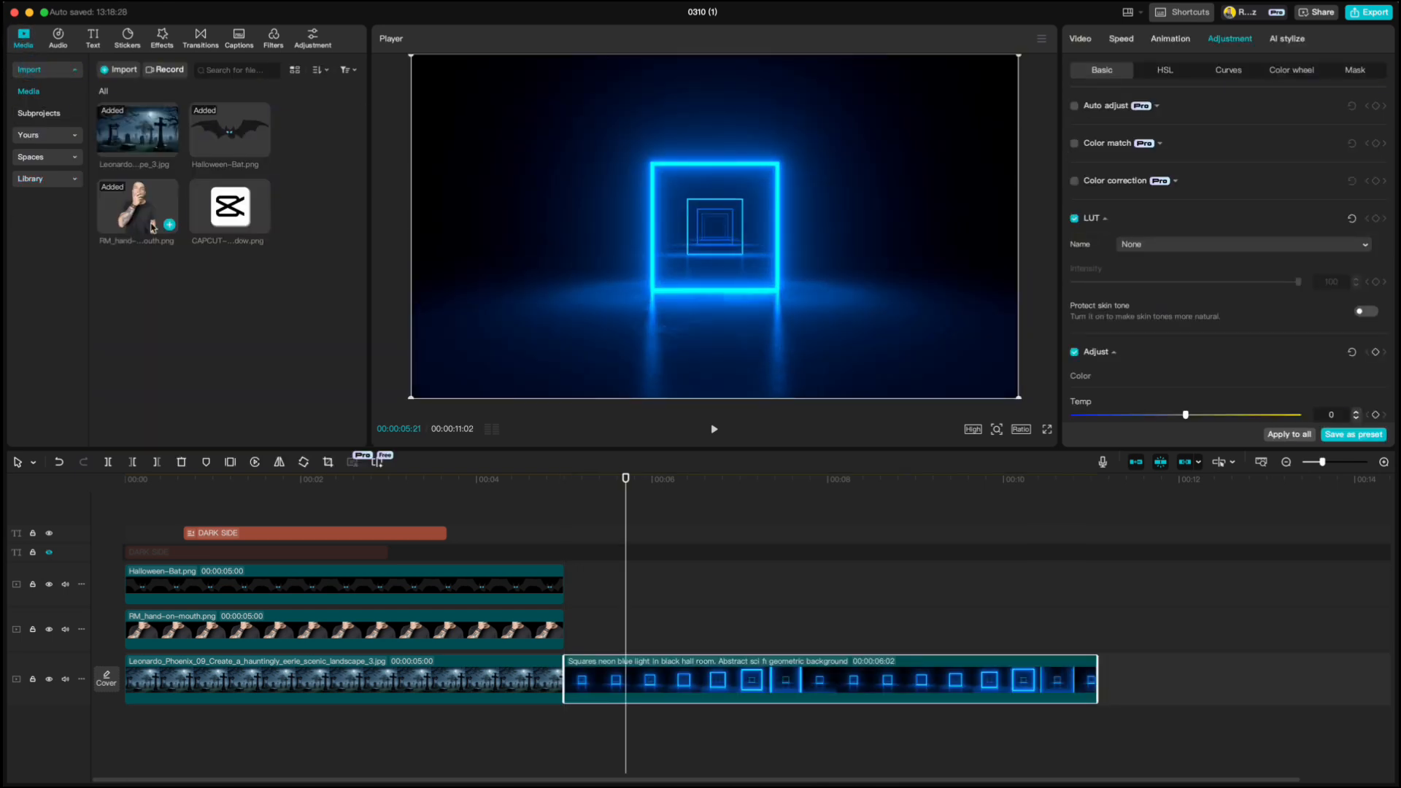
{"action": "left_click_drag", "start_coordinate": [139, 215], "coordinate": [624, 641]}
{"action": "left_click_drag", "start_coordinate": [836, 55], "coordinate": [831, 61]}
{"action": "left_click_drag", "start_coordinate": [729, 219], "coordinate": [907, 228]}
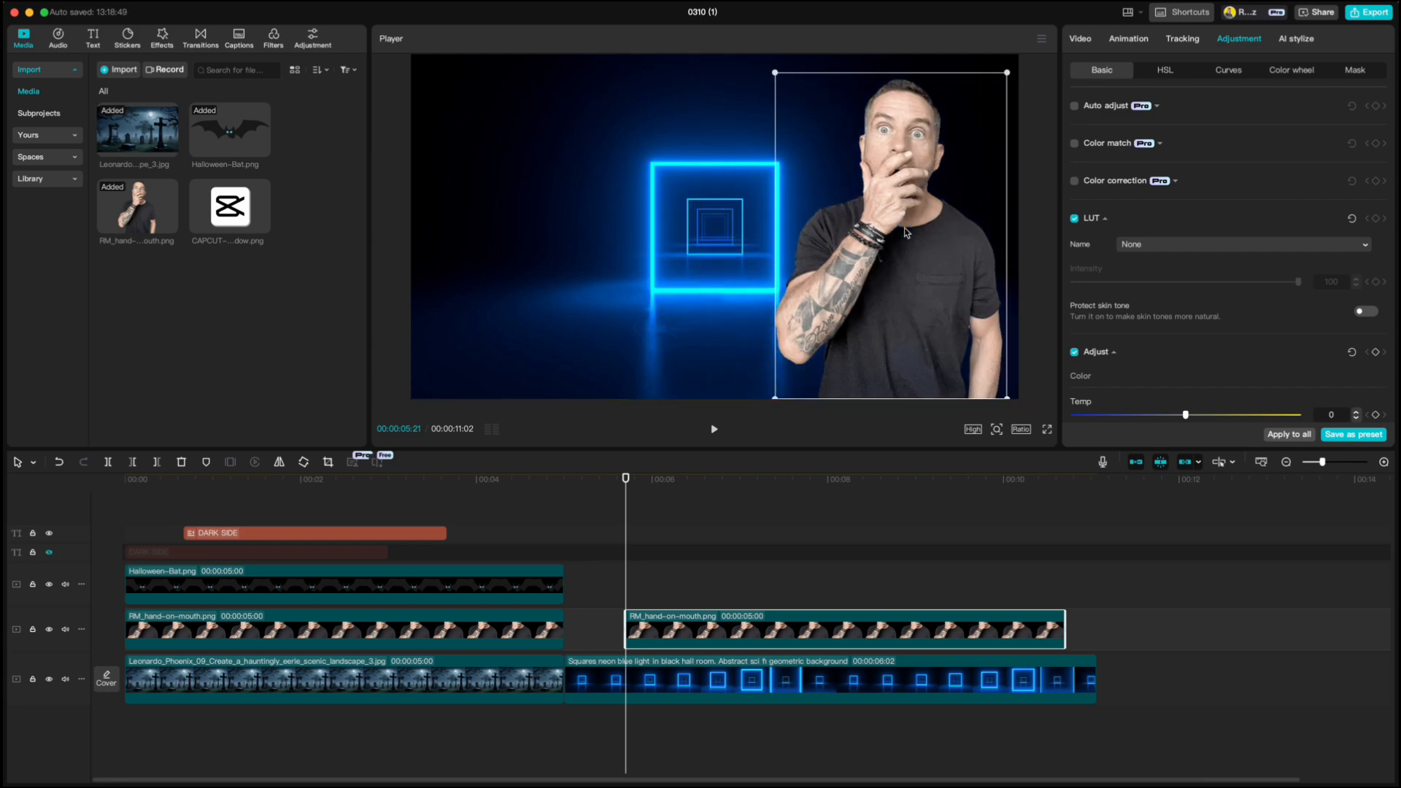
- Cool and darken the man's photo with Temp -20 and Exposure -11
{"action": "scroll", "coordinate": [1160, 228], "scroll_direction": "down", "scroll_amount": 8}
{"action": "left_click_drag", "start_coordinate": [1185, 114], "coordinate": [1139, 114]}
{"action": "left_click_drag", "start_coordinate": [1186, 238], "coordinate": [1160, 240]}
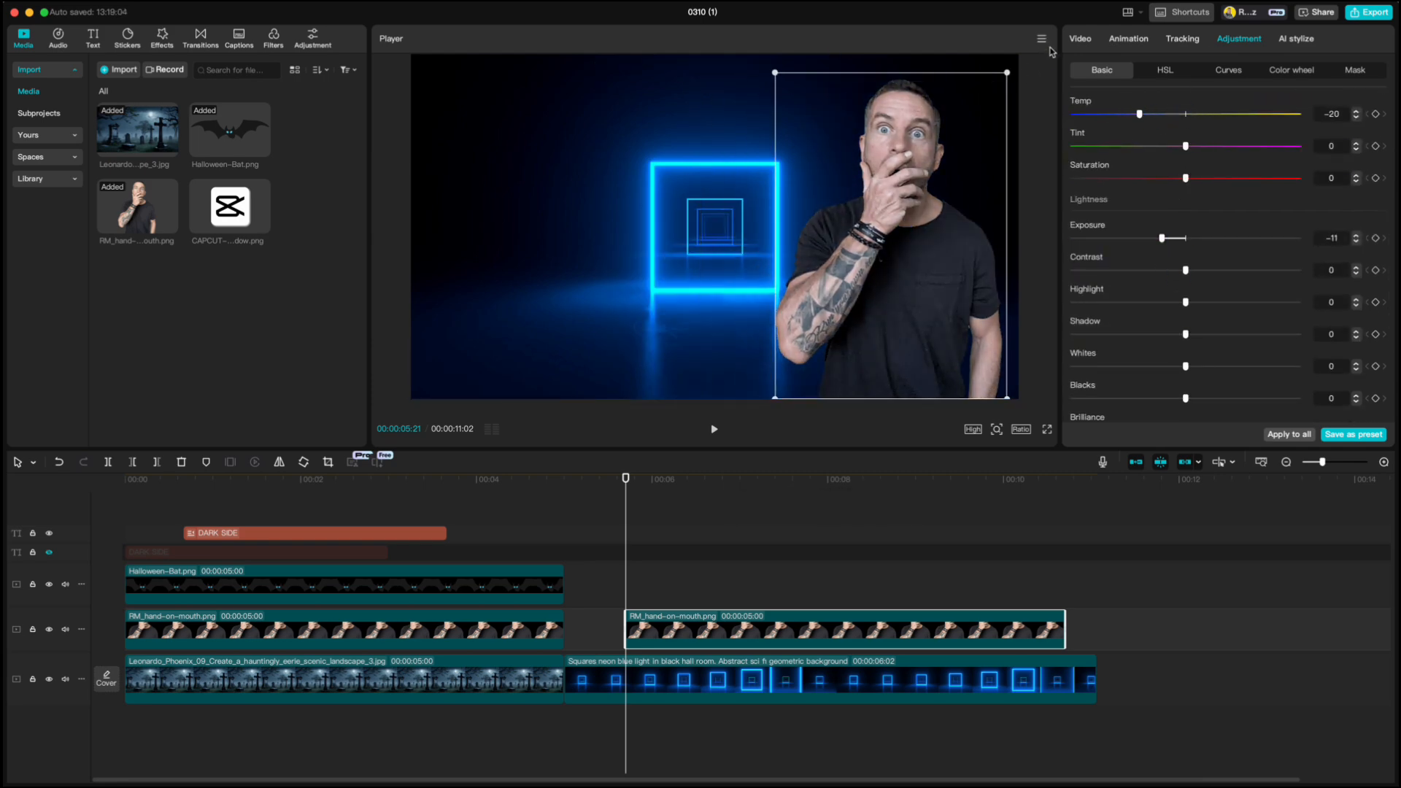
- Apply automatic background removal to the man's photo and outline him with a white straight stroke of size 8
{"action": "left_click", "coordinate": [1072, 40]}
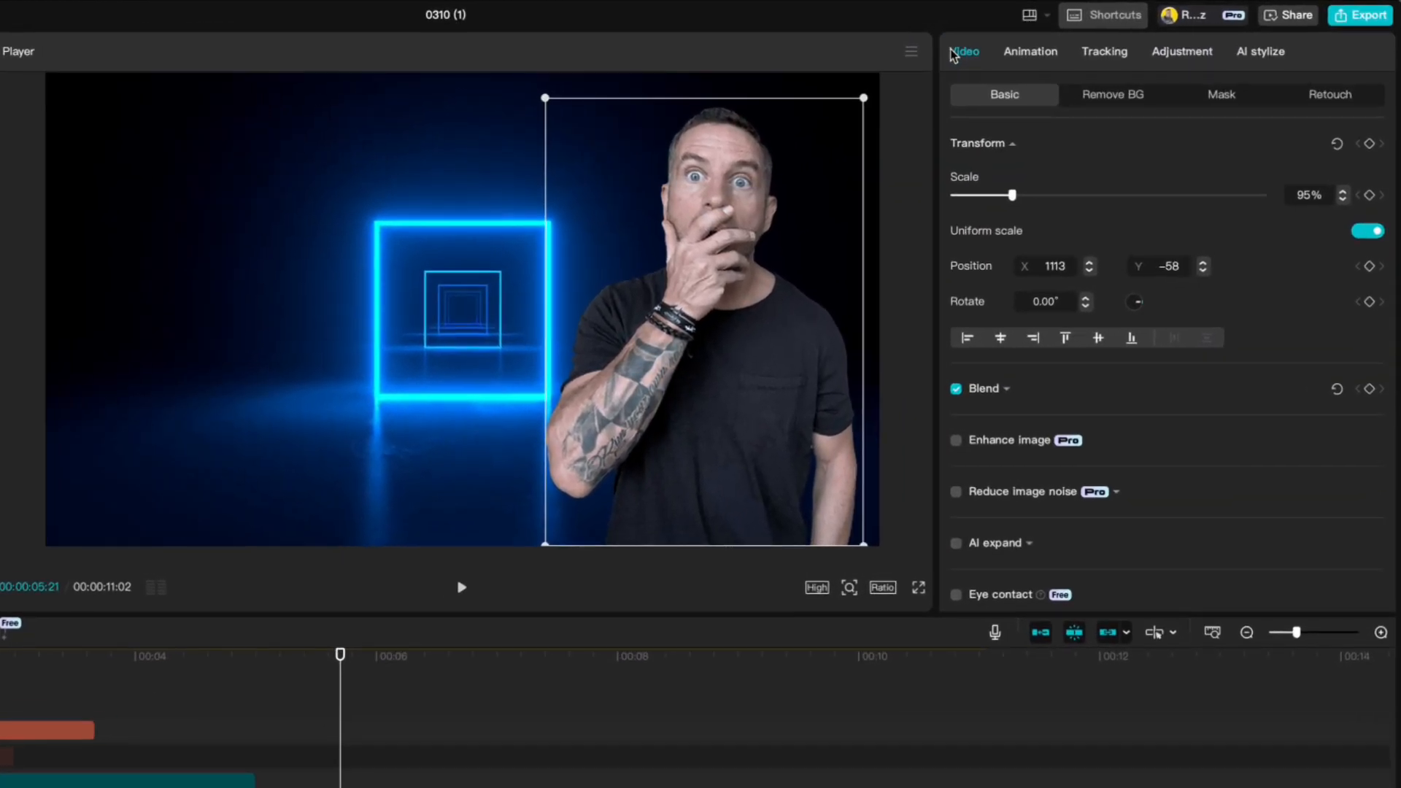
{"action": "left_click", "coordinate": [1094, 95]}
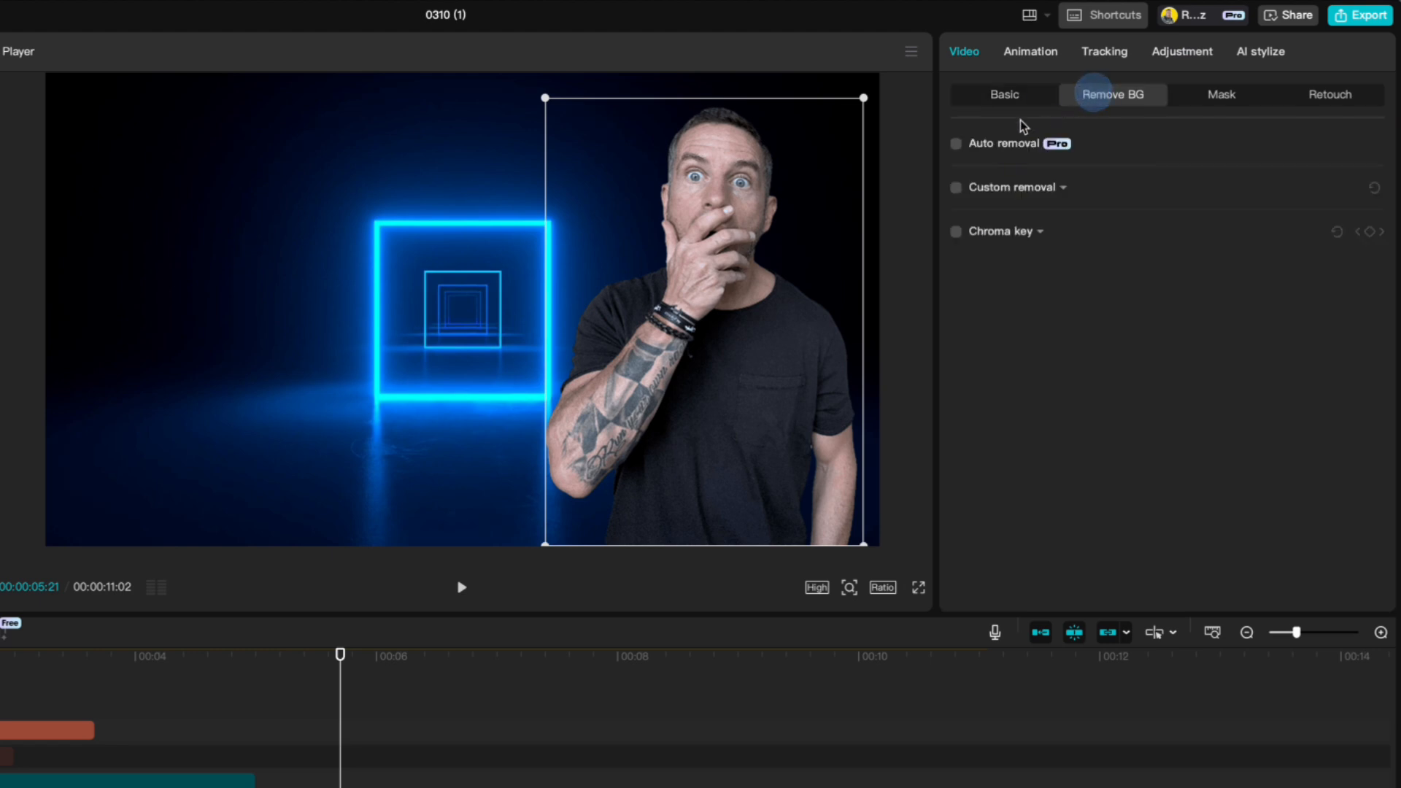
{"action": "left_click", "coordinate": [956, 144]}
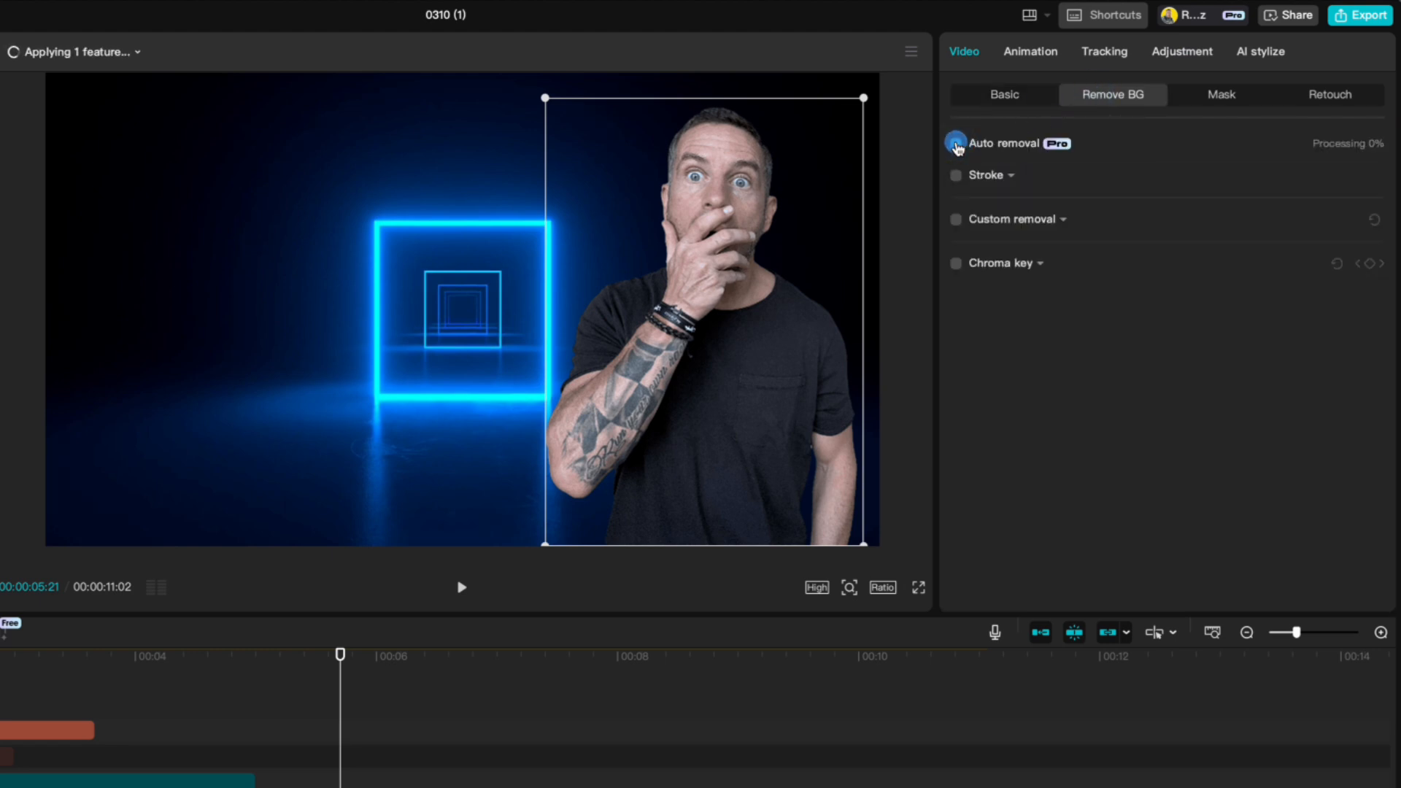
{"action": "left_click", "coordinate": [956, 176]}
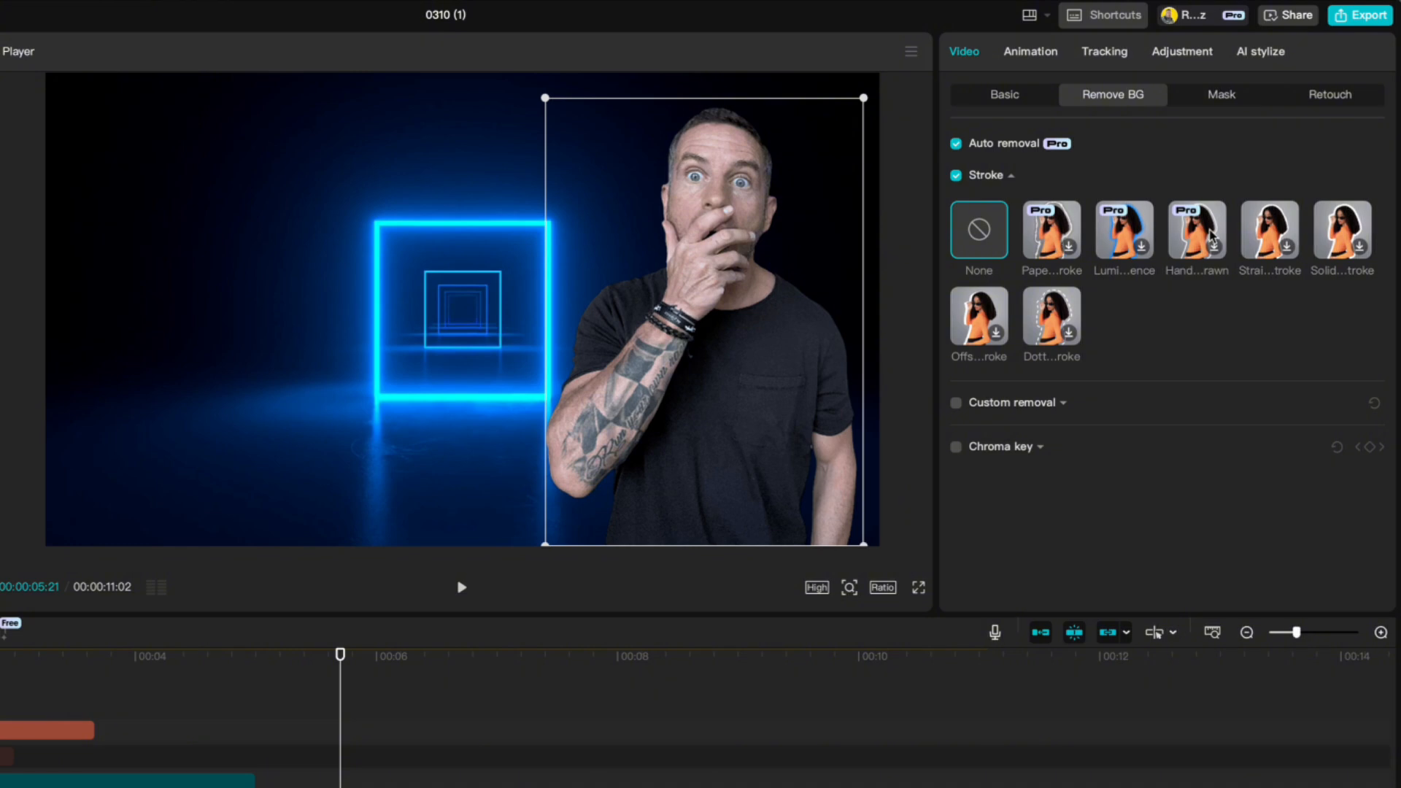
{"action": "left_click", "coordinate": [1270, 229]}
{"action": "mouse_move", "coordinate": [988, 446]}
{"action": "left_mouse_down"}
{"action": "mouse_move", "coordinate": [1100, 440]}
{"action": "mouse_move", "coordinate": [979, 445]}
{"action": "left_mouse_up"}
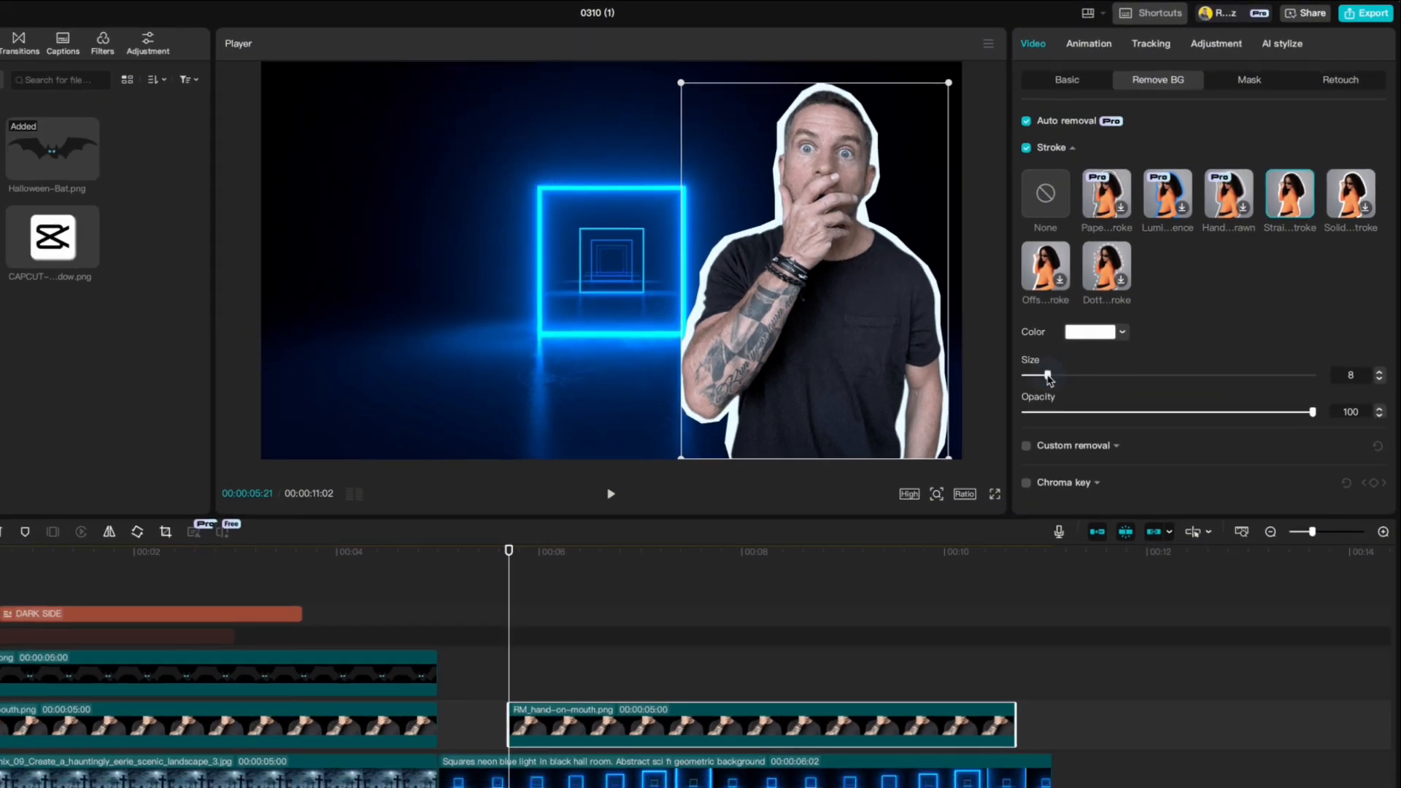
- Add CAPCUT-logo_2-whtshadow.png on a track above the man, then shrink, tilt and place it in the image's upper-left area
{"action": "left_click_drag", "start_coordinate": [220, 205], "coordinate": [625, 552]}
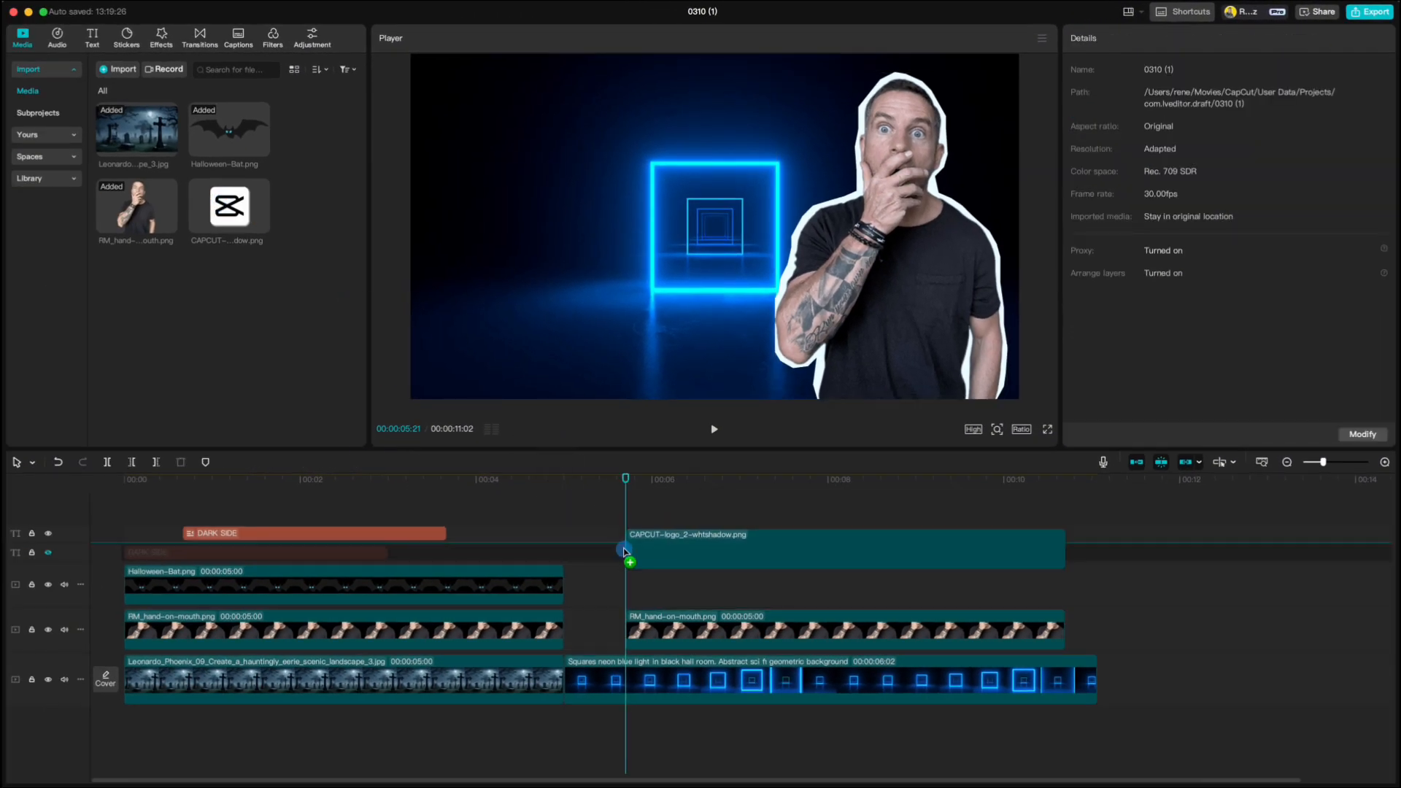
{"action": "left_click_drag", "start_coordinate": [886, 54], "coordinate": [804, 137]}
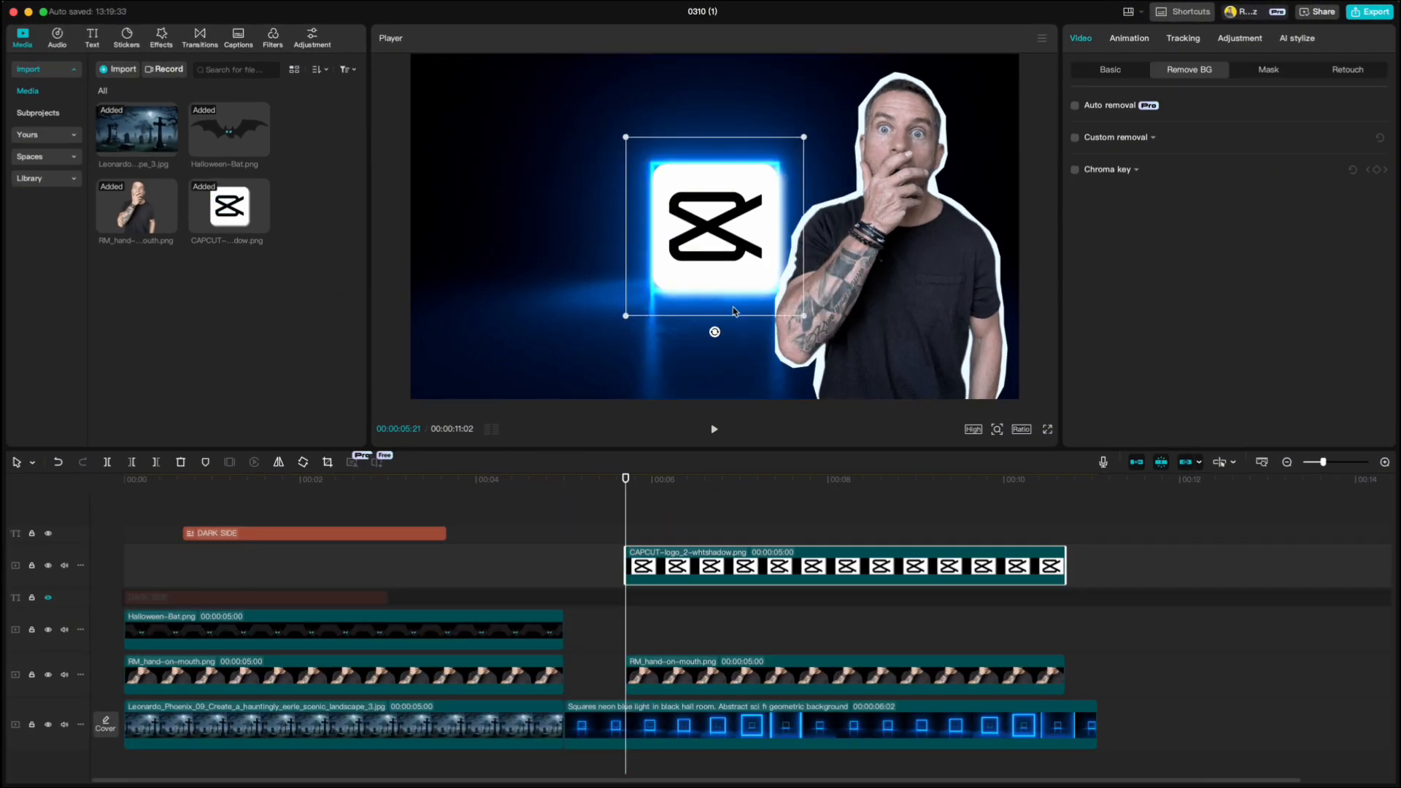
{"action": "left_click_drag", "start_coordinate": [714, 330], "coordinate": [729, 329]}
{"action": "left_click_drag", "start_coordinate": [717, 237], "coordinate": [547, 209]}
{"action": "left_click_drag", "start_coordinate": [620, 95], "coordinate": [582, 105]}
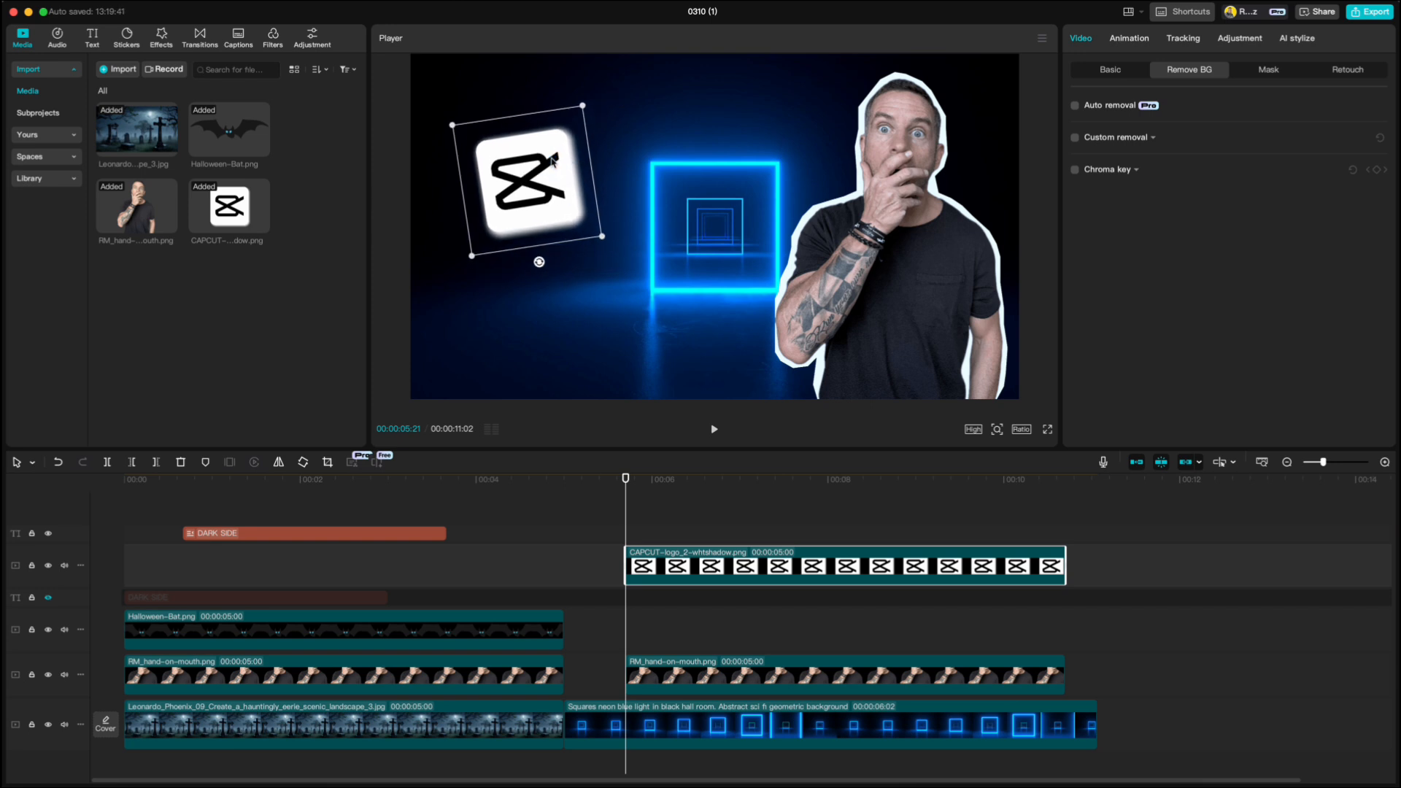
- Add a default text clip reading "BANNED?!" above the neon background and set its font to Montserrat
{"action": "left_click", "coordinate": [93, 38]}
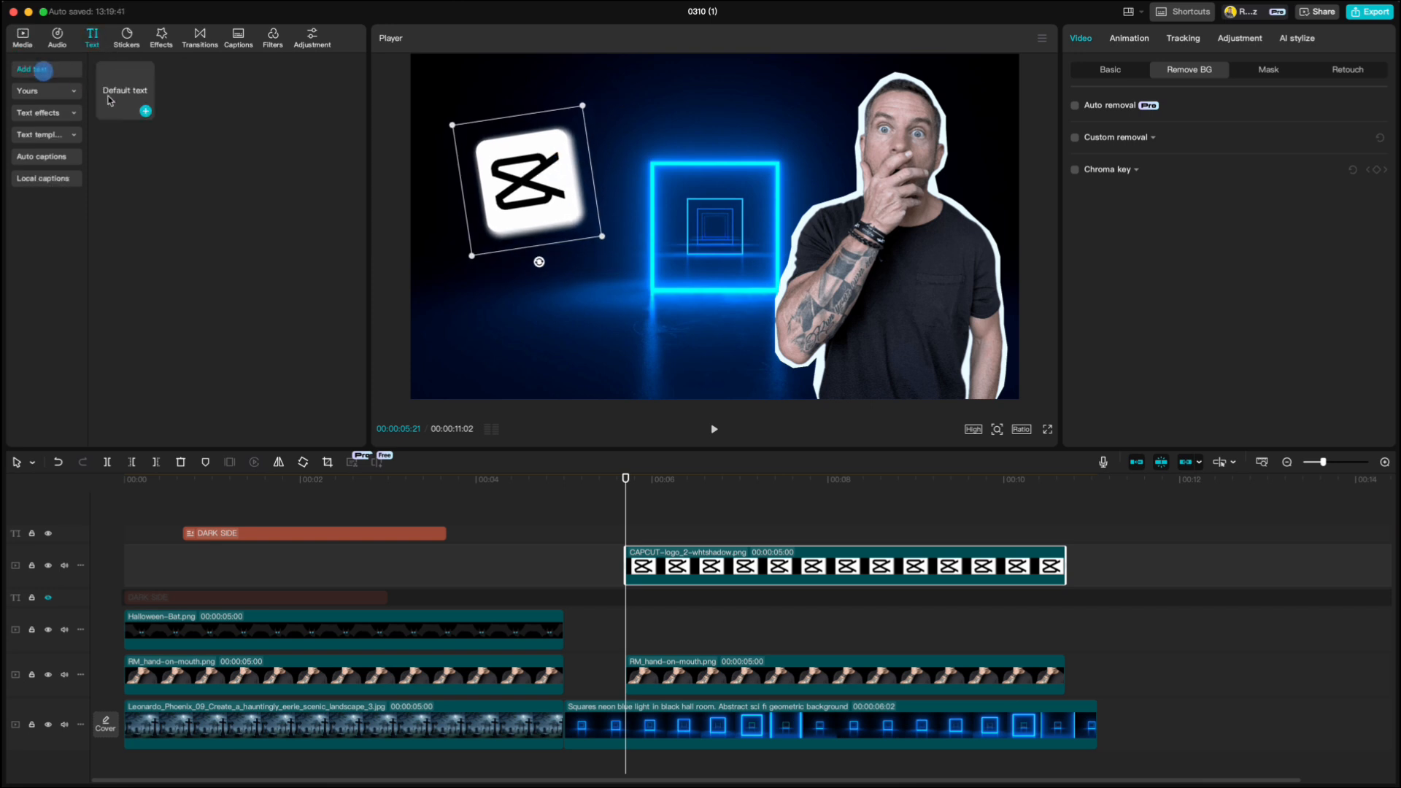
{"action": "left_click", "coordinate": [143, 110]}
{"action": "type", "text": "BANNED?!"}
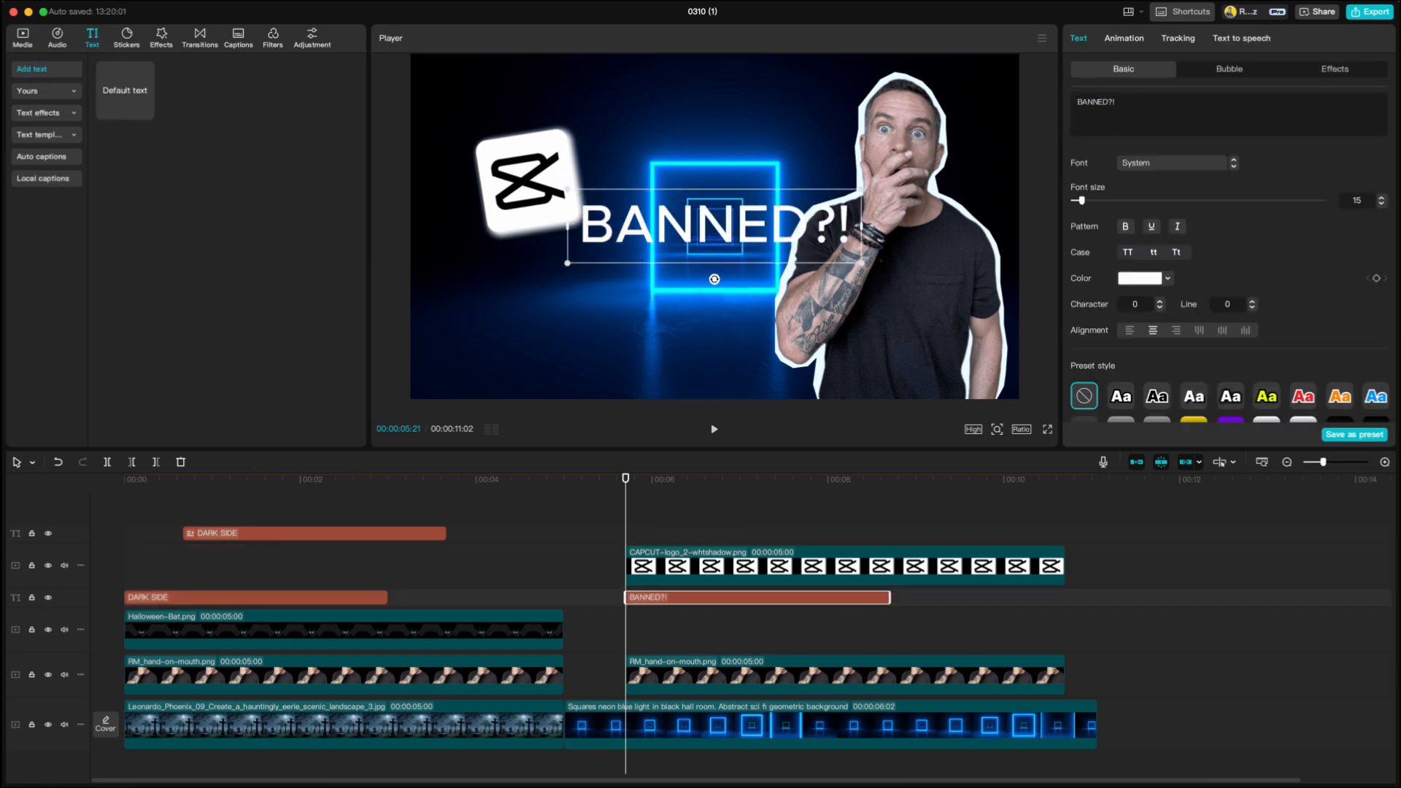
{"action": "left_click", "coordinate": [1144, 172]}
{"action": "left_click", "coordinate": [1166, 361]}
- Move the BANNED?! title beneath the CapCut logo and give its letters a black outline
{"action": "left_click_drag", "start_coordinate": [715, 223], "coordinate": [543, 260]}
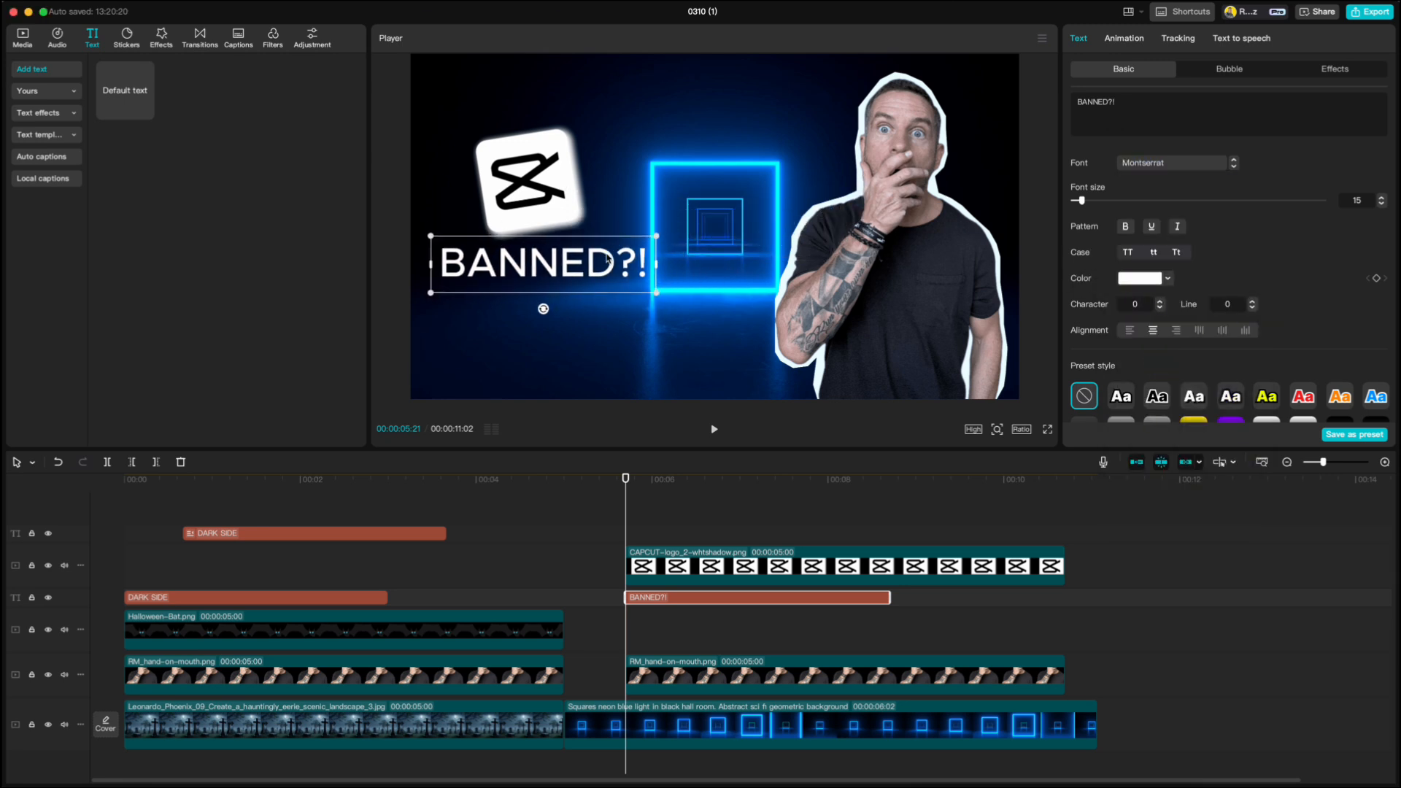
{"action": "scroll", "coordinate": [1241, 206], "scroll_direction": "down", "scroll_amount": 5}
{"action": "scroll", "coordinate": [1240, 206], "scroll_direction": "up", "scroll_amount": 5}
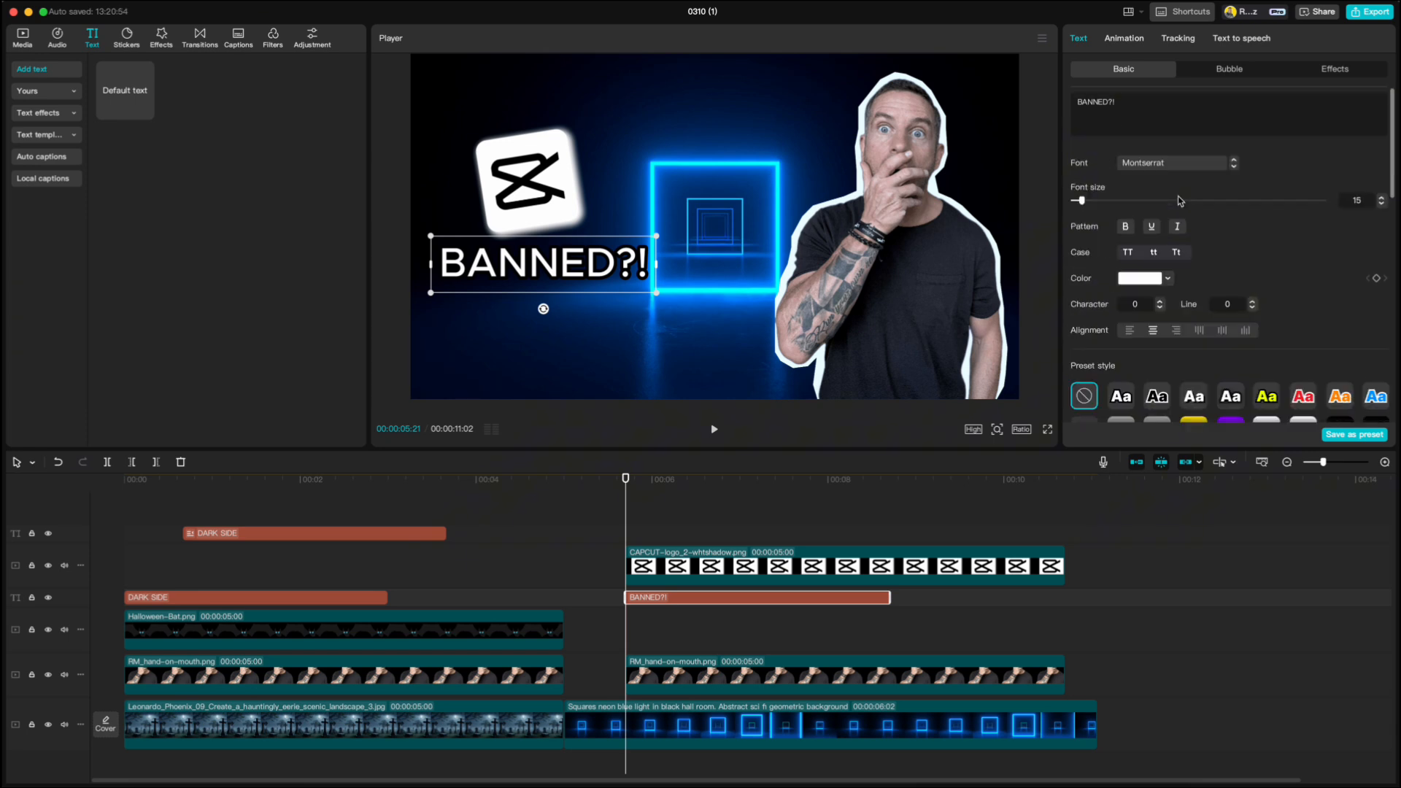
- Set the BANNED?! title's font to ZY Trend and overlap the slightly enlarged title with the logo's lower edge, layered above it
{"action": "left_click", "coordinate": [1173, 169]}
{"action": "left_click", "coordinate": [1166, 282]}
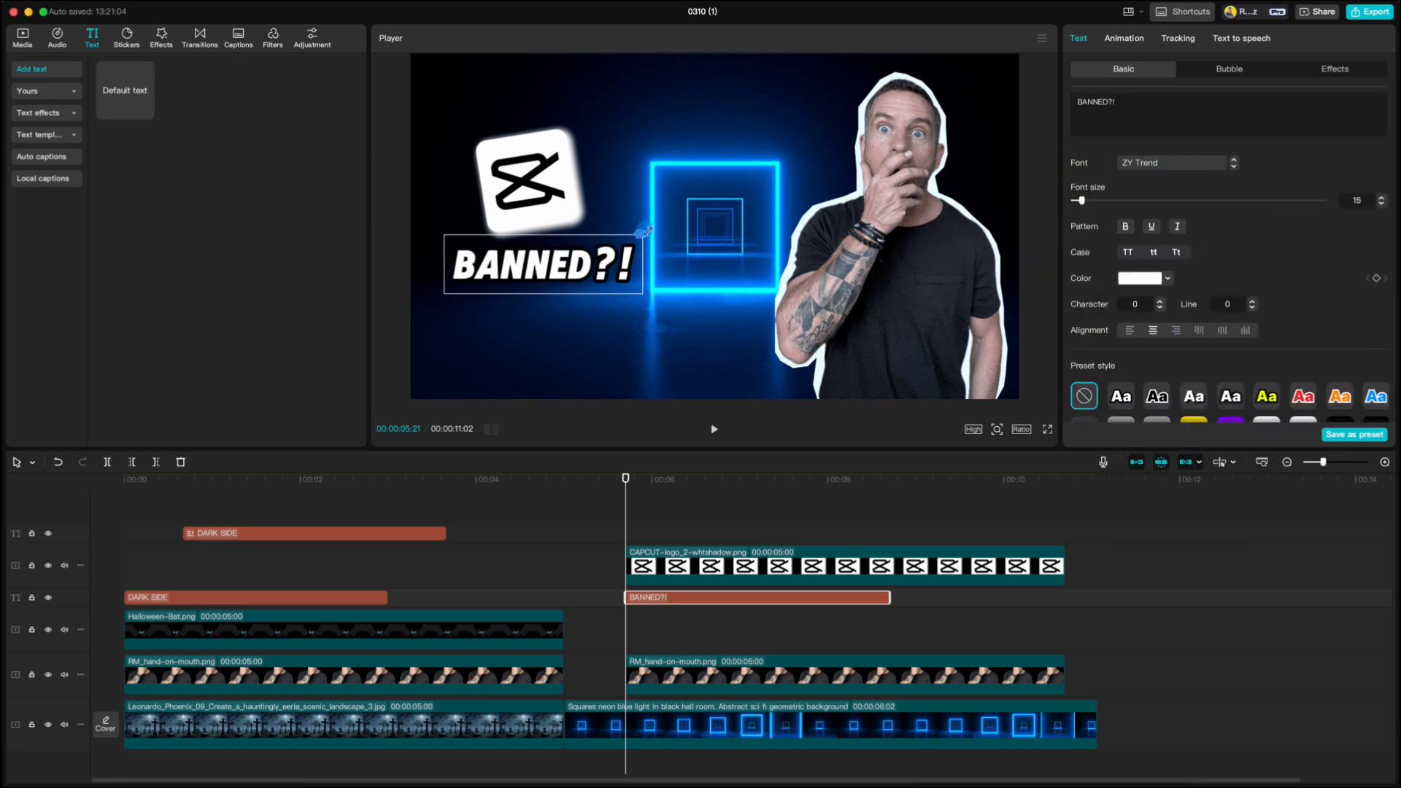
{"action": "left_click_drag", "start_coordinate": [623, 263], "coordinate": [610, 248]}
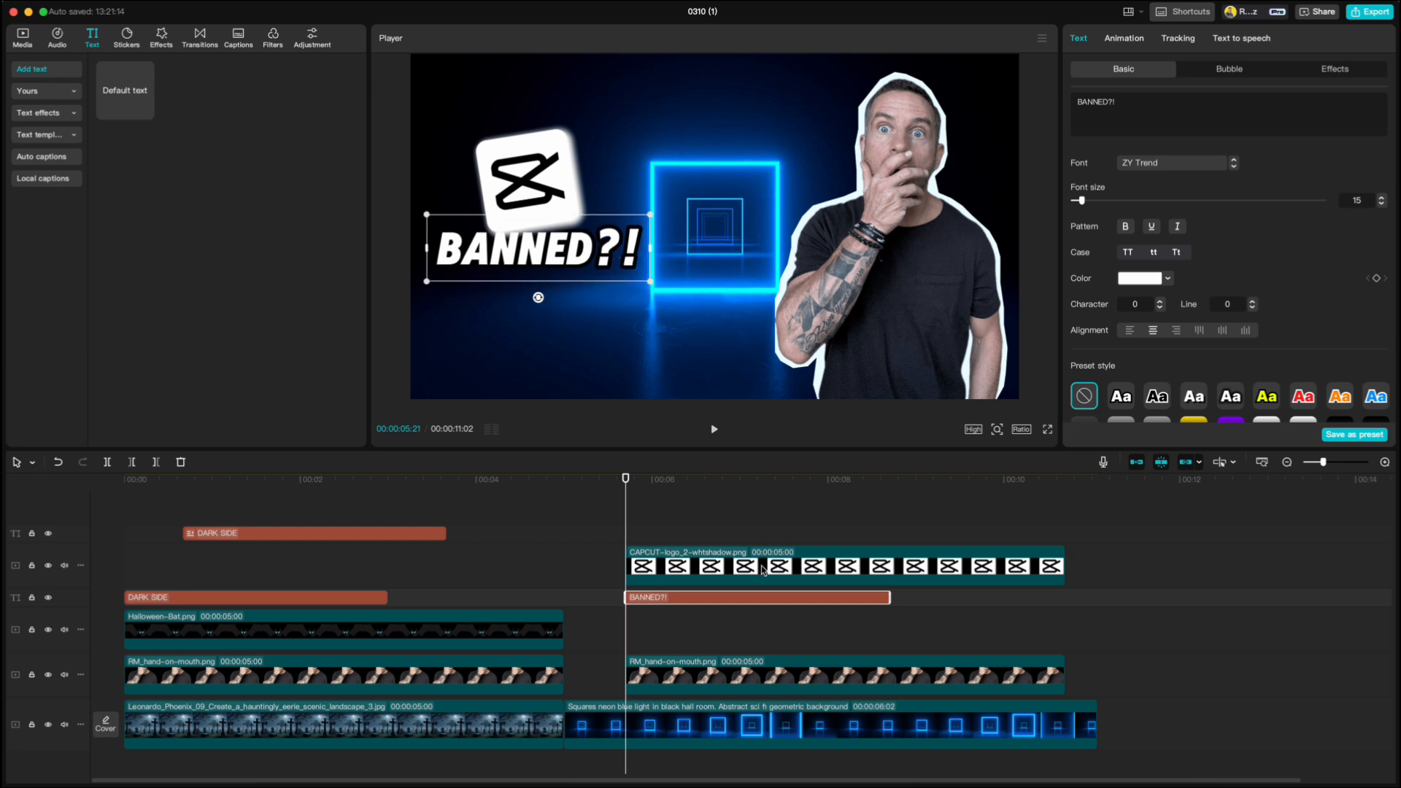
{"action": "left_click_drag", "start_coordinate": [745, 596], "coordinate": [741, 535]}
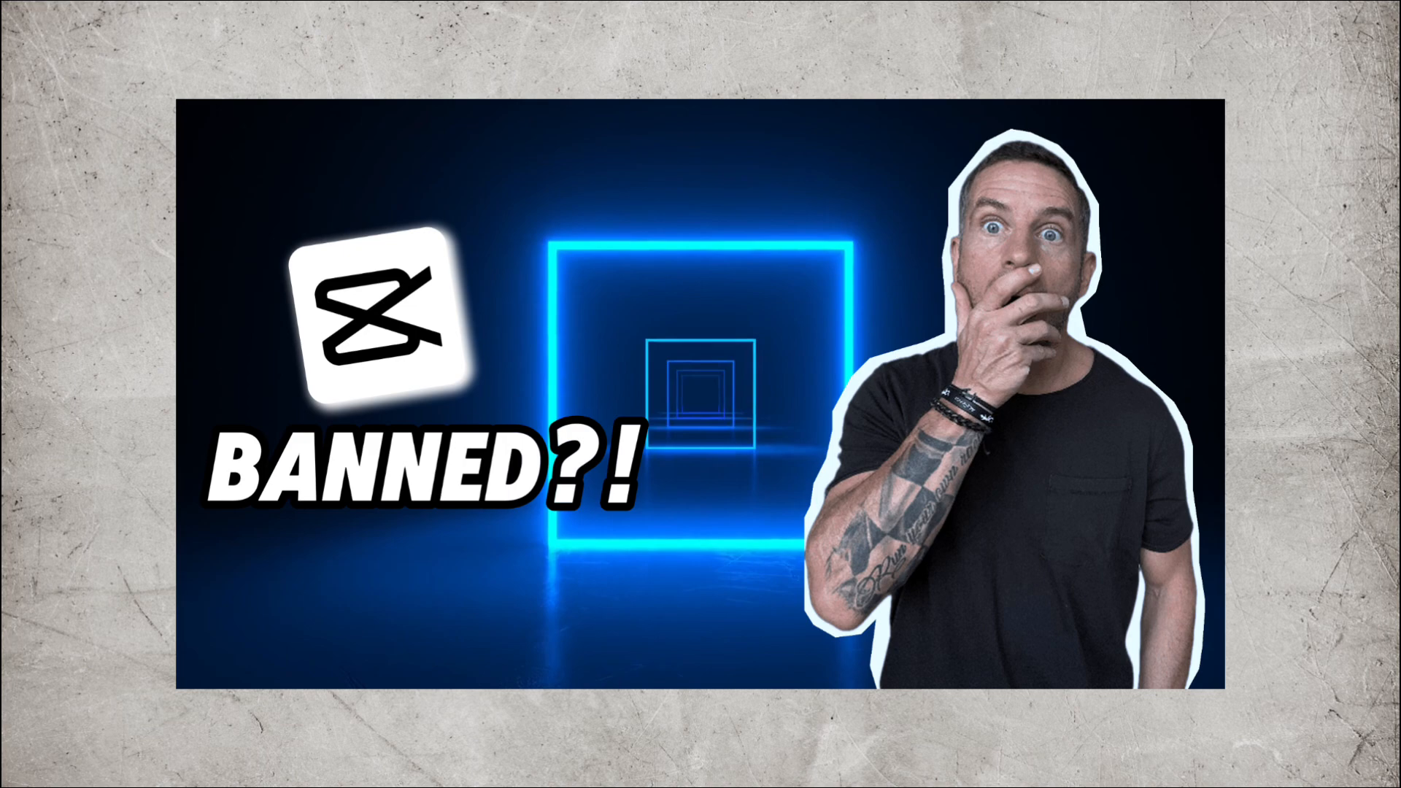